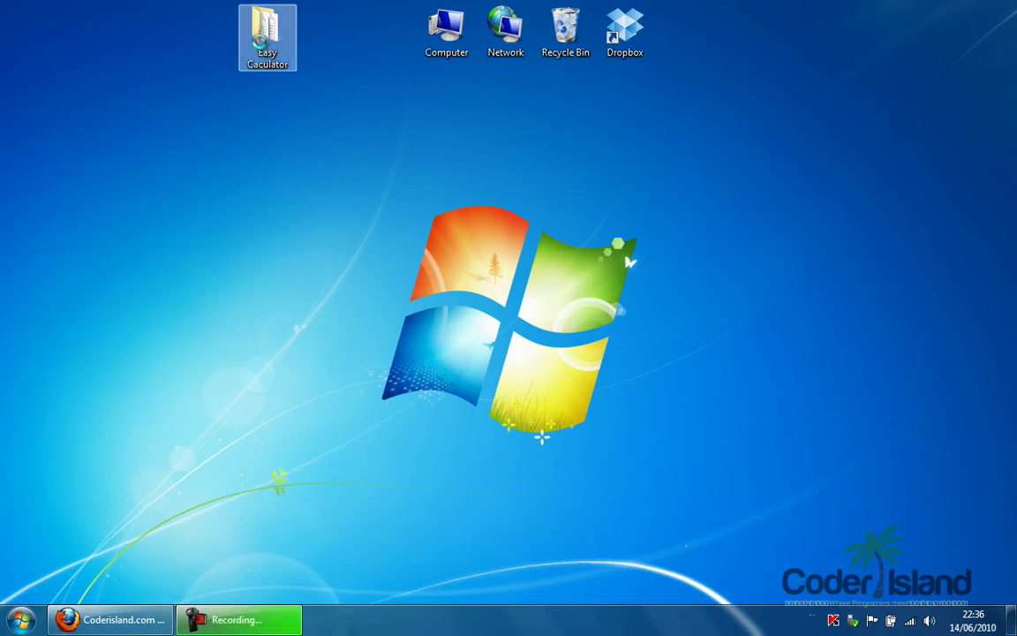
Open the Easy Caculator folder to review its project files, then close it
right_click(260, 46)
left_click(298, 53)
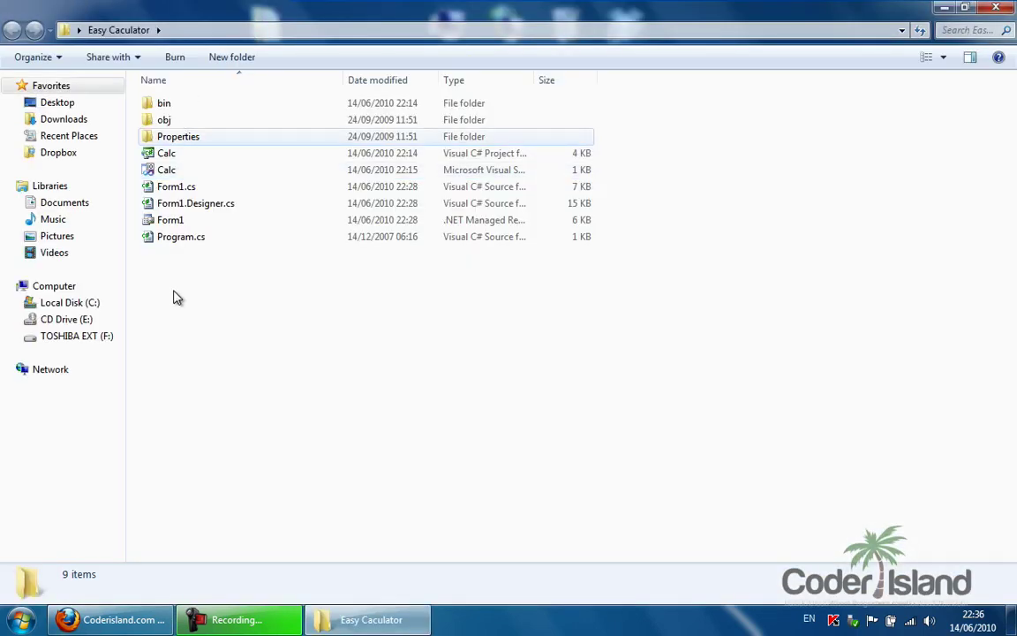
left_click(1005, 7)
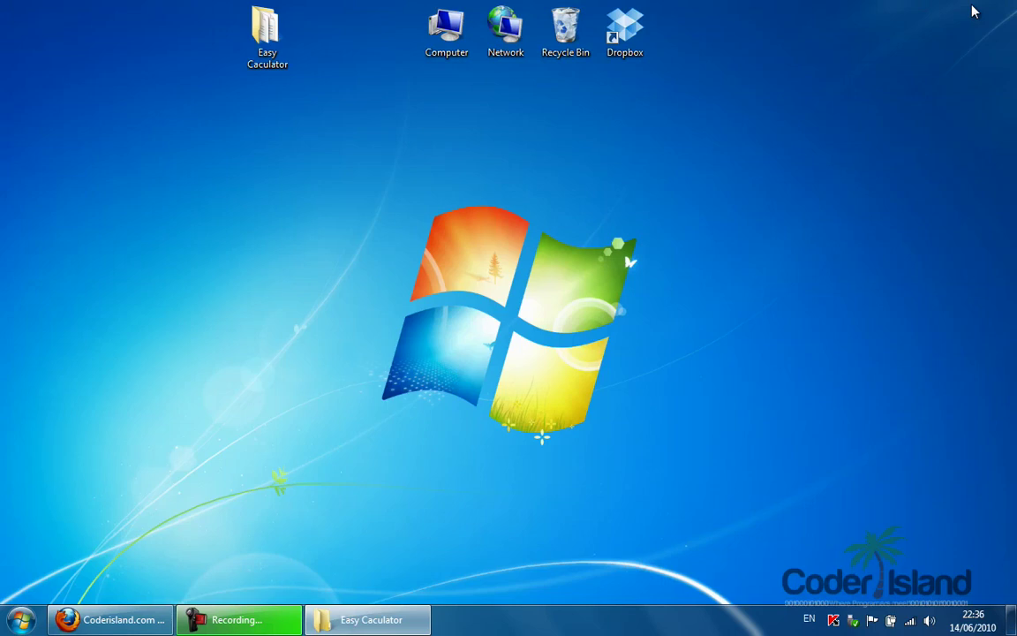
Return to the CoderIsland forum window in Firefox
right_click(263, 28)
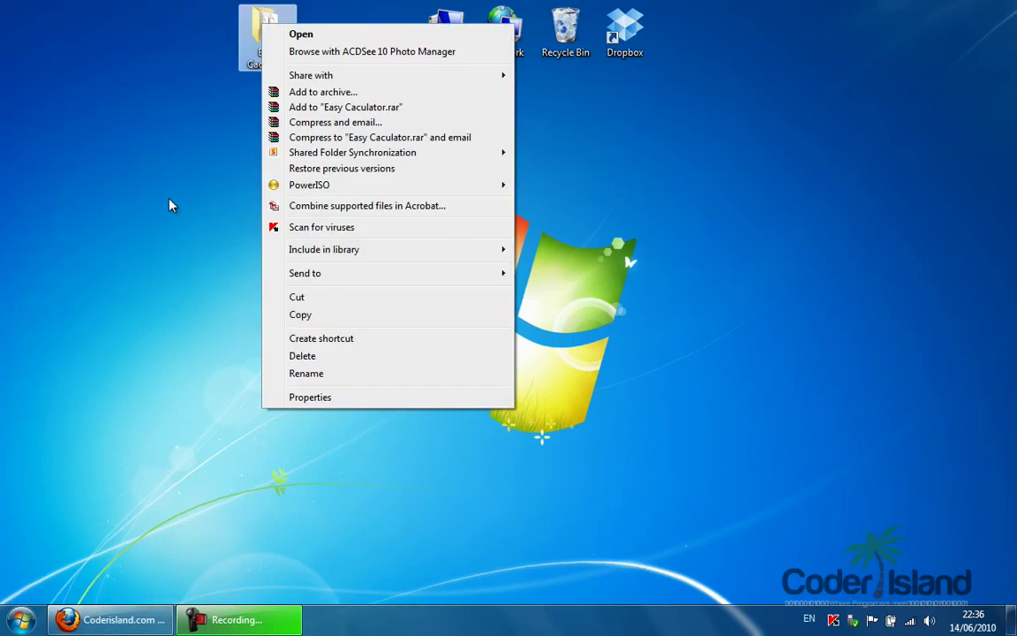
left_click(161, 229)
left_click(106, 619)
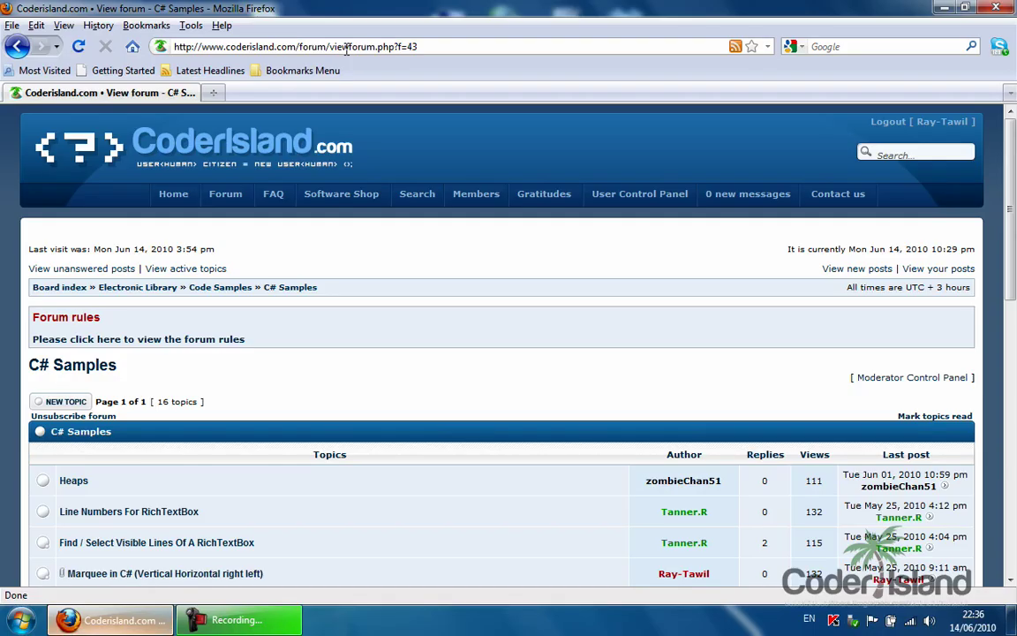
Load the 7-Zip home page at 7-zip.org in a new tab, then open another blank tab
left_click(213, 91)
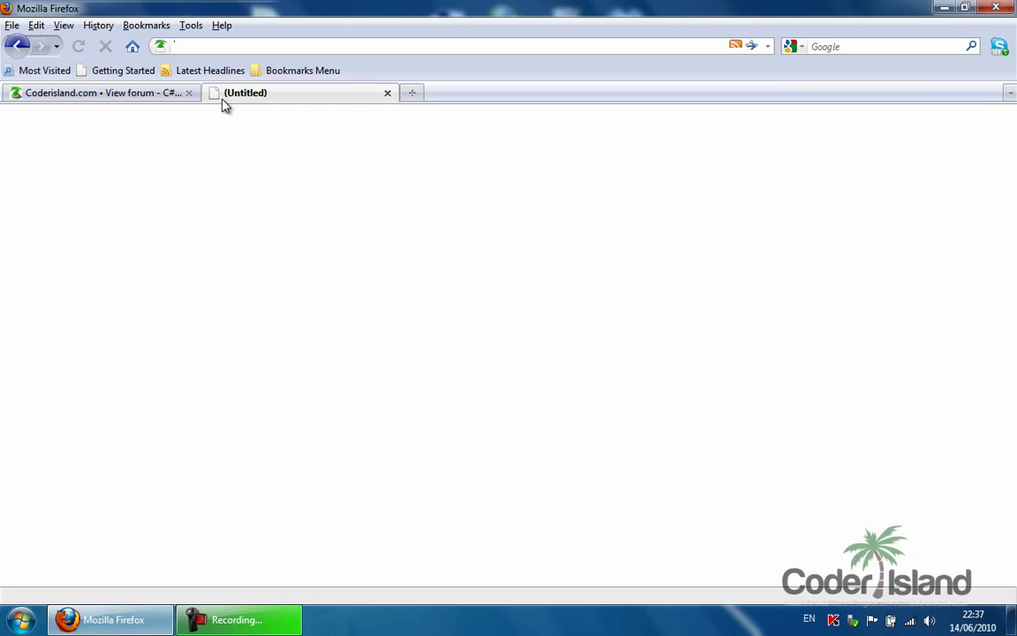
type("7-zip")
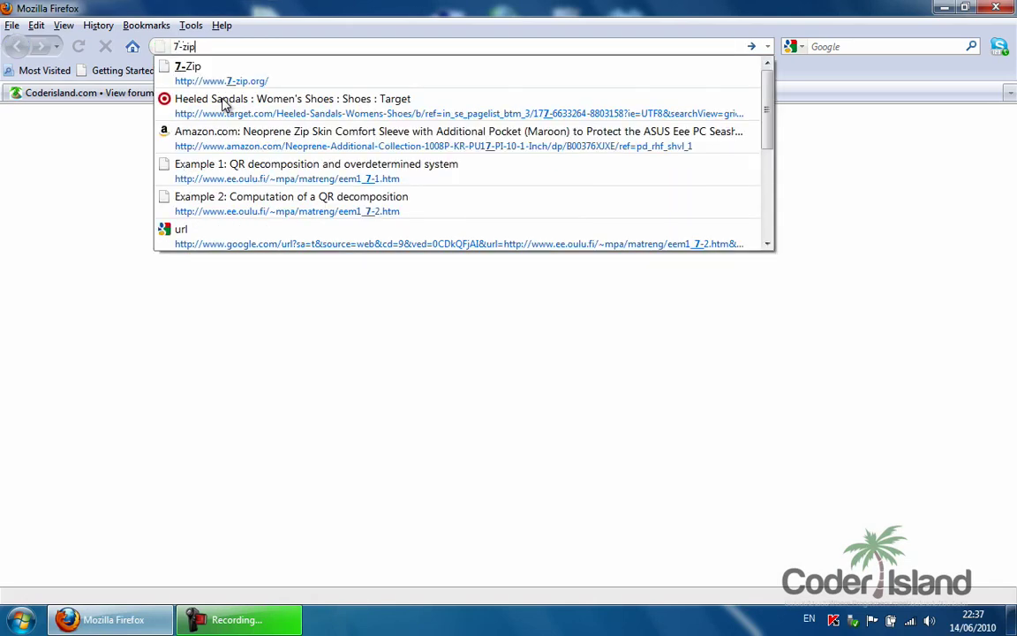
type(".org")
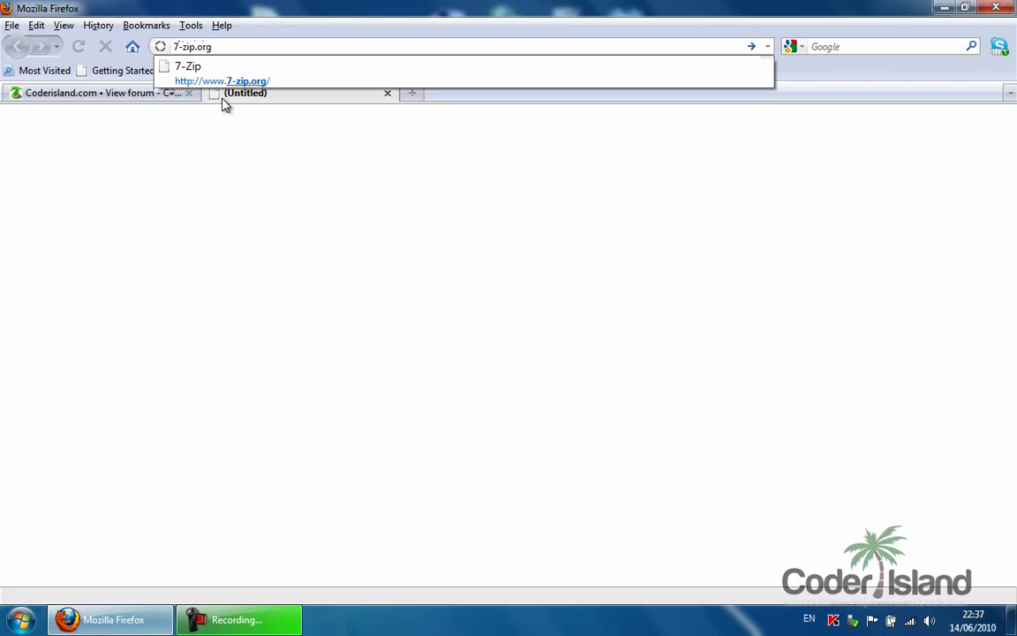
key("Down")
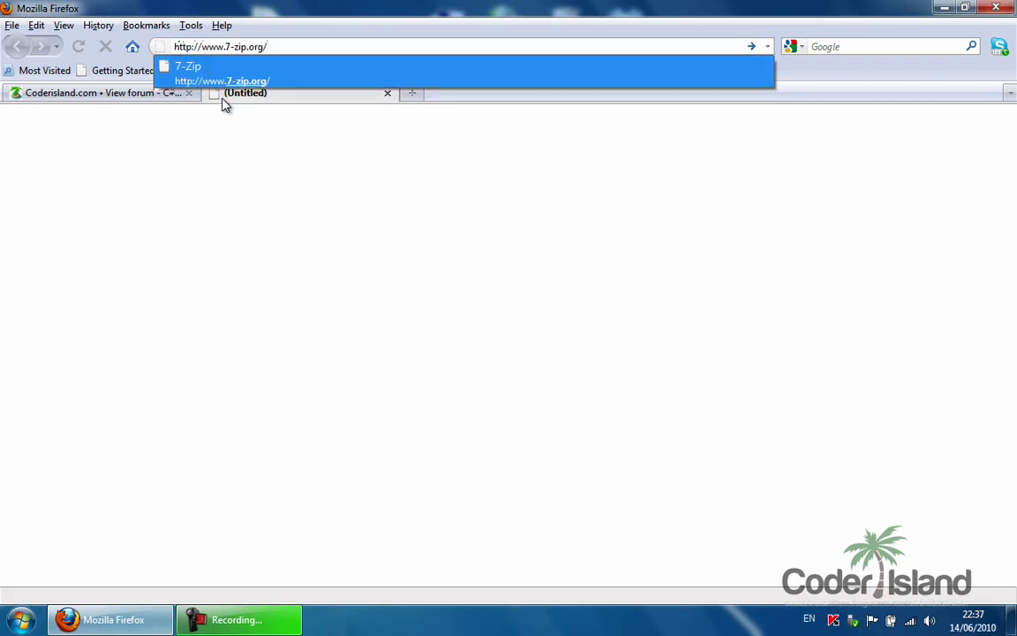
key("Return")
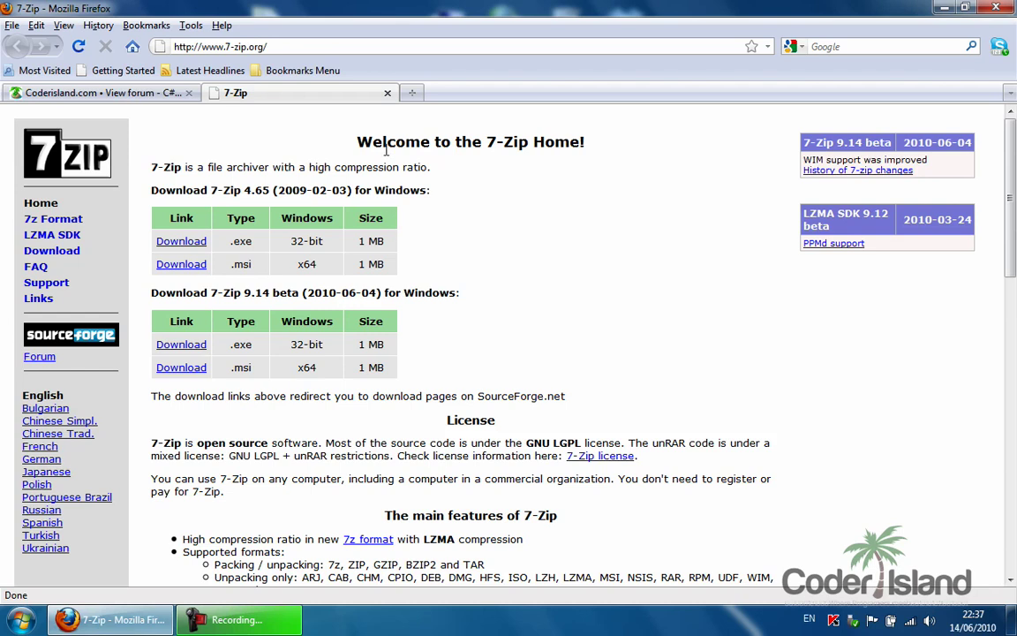
left_click(415, 92)
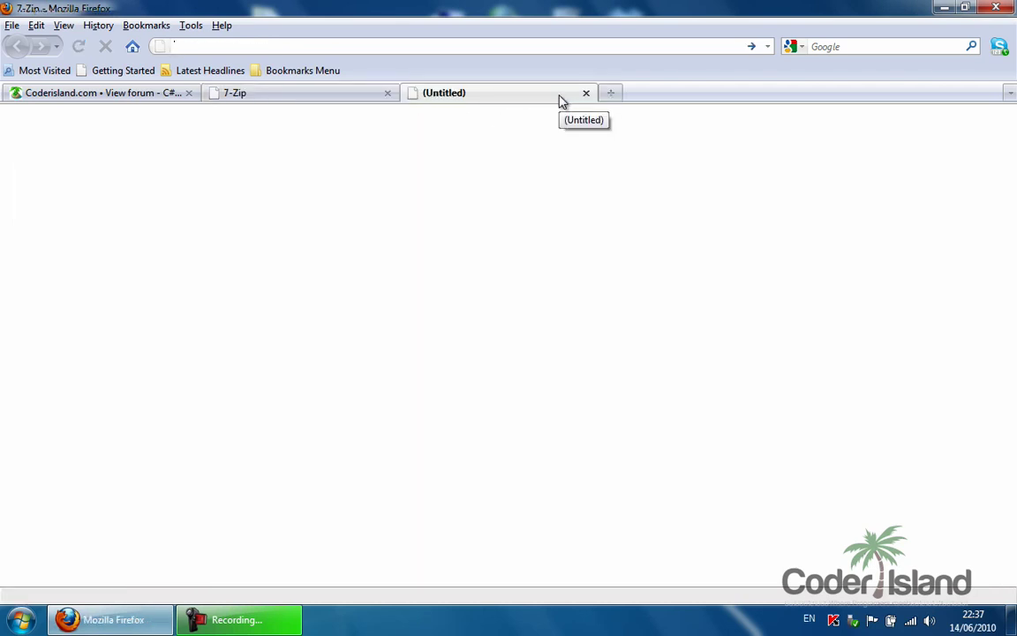
Load the RARLAB WinRAR home page at rarlab.com in the third tab
type("rar")
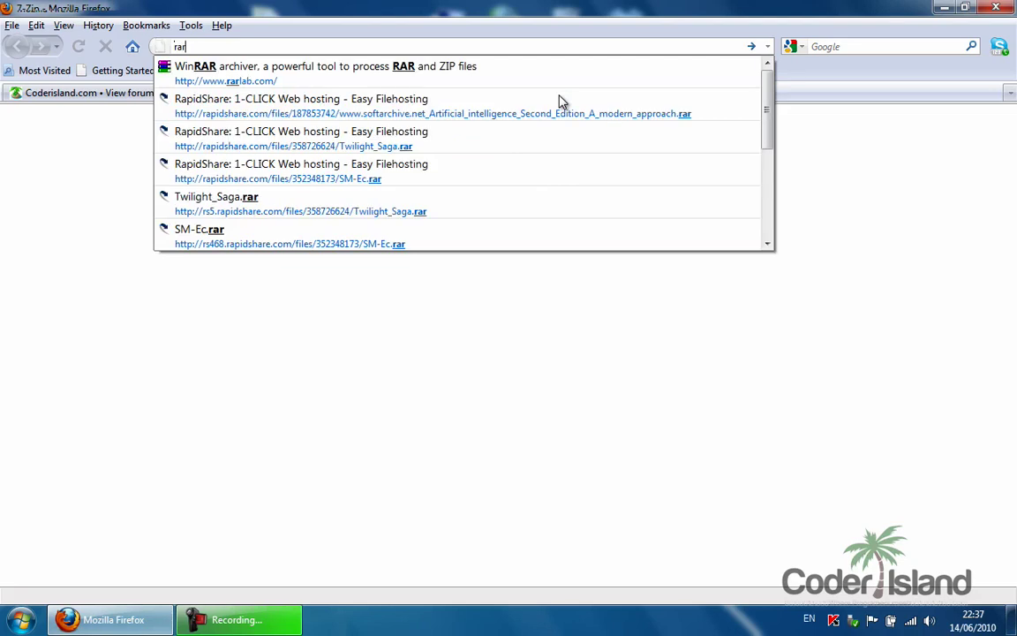
type("lab")
key("Down")
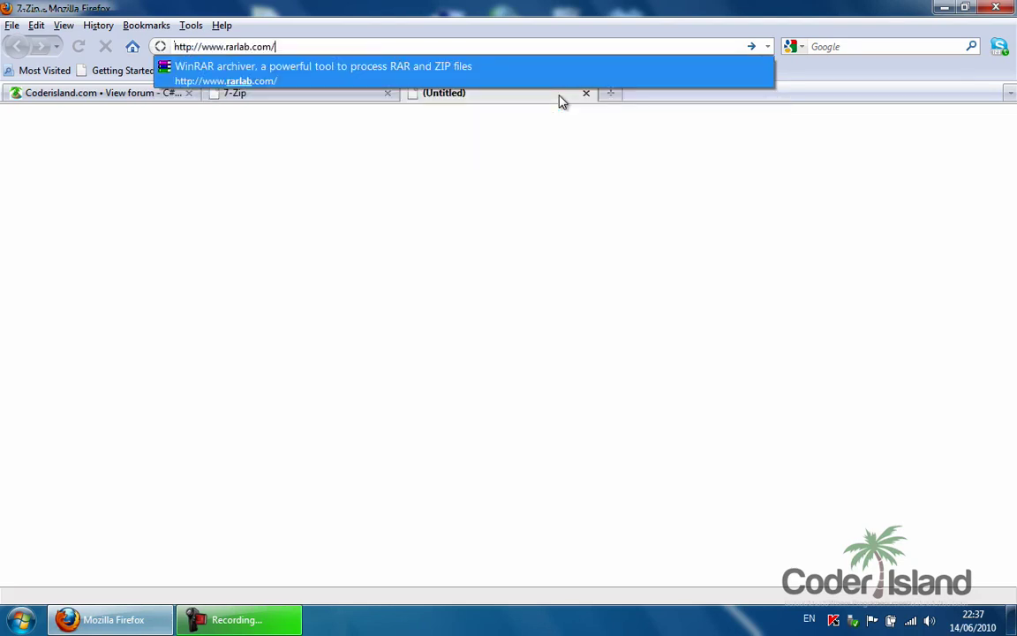
key("Return")
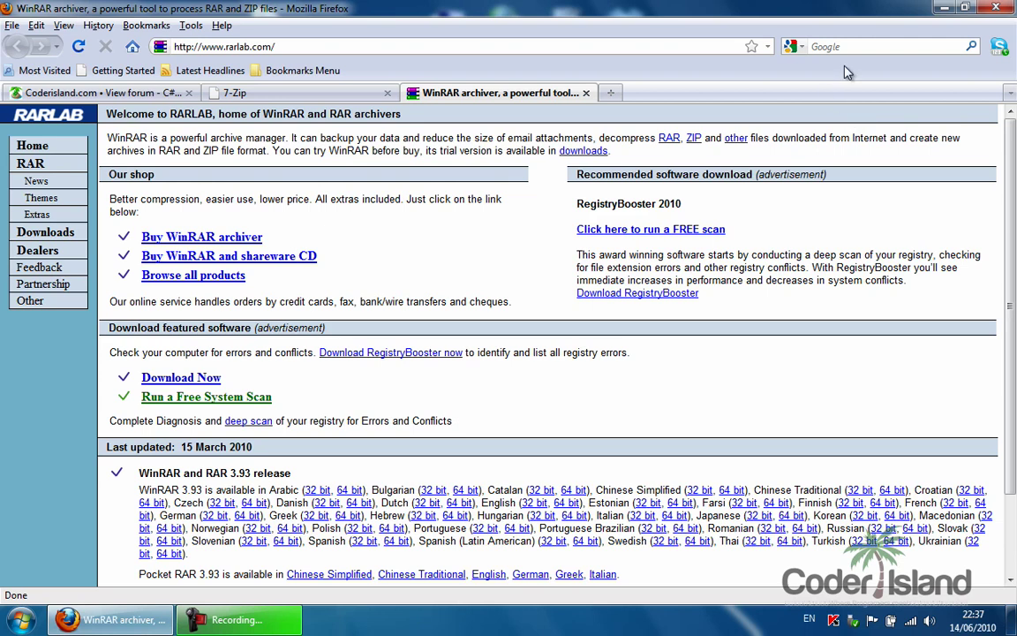
Archive the Easy Caculator folder as Easy Caculator.rar using WinRAR's Best compression method
left_click(942, 8)
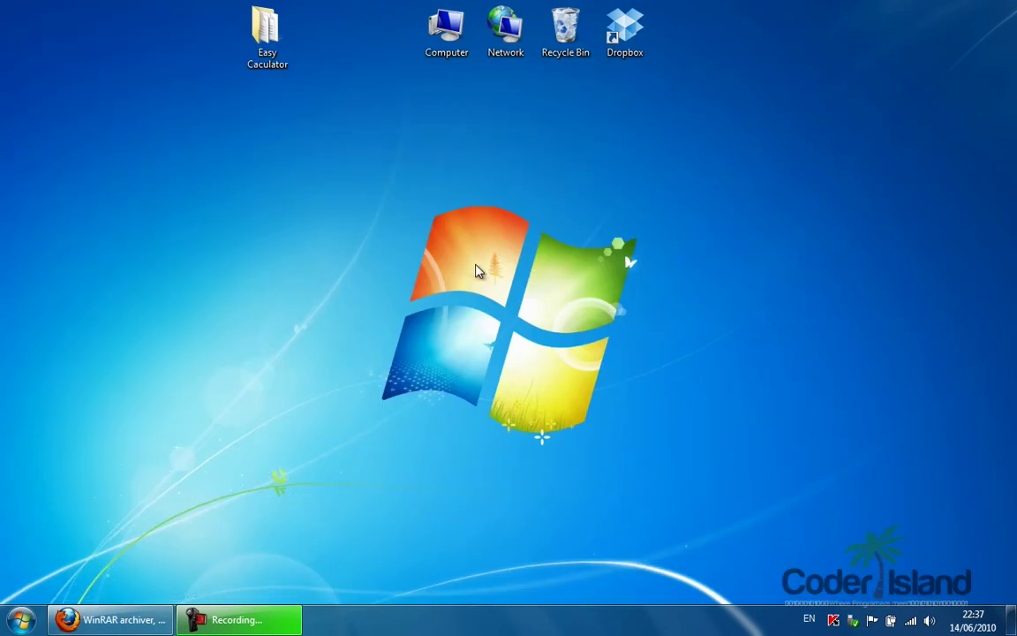
left_click(267, 36)
right_click(272, 42)
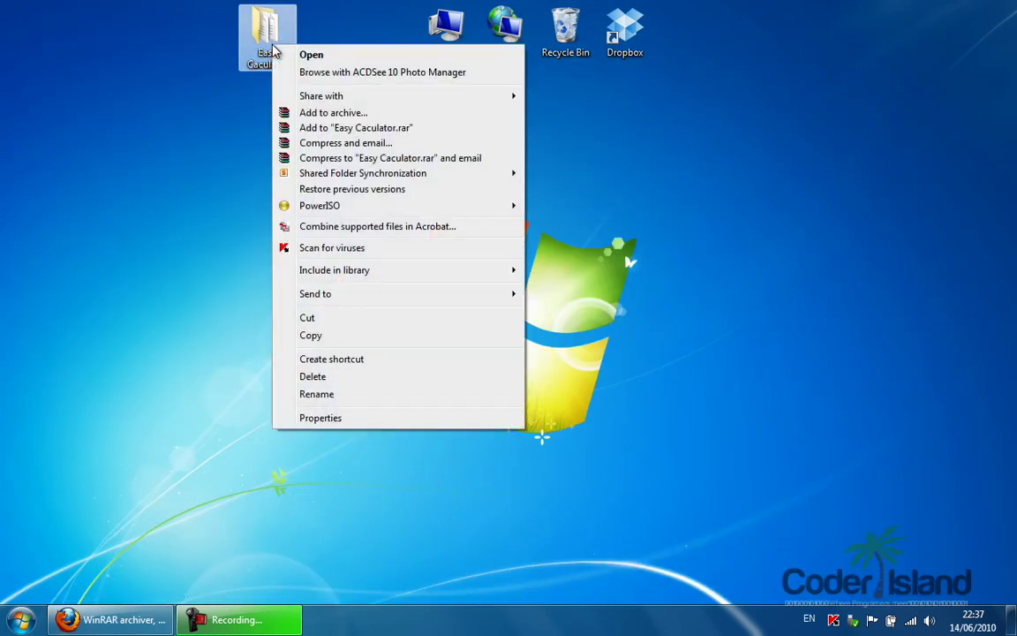
left_click(322, 113)
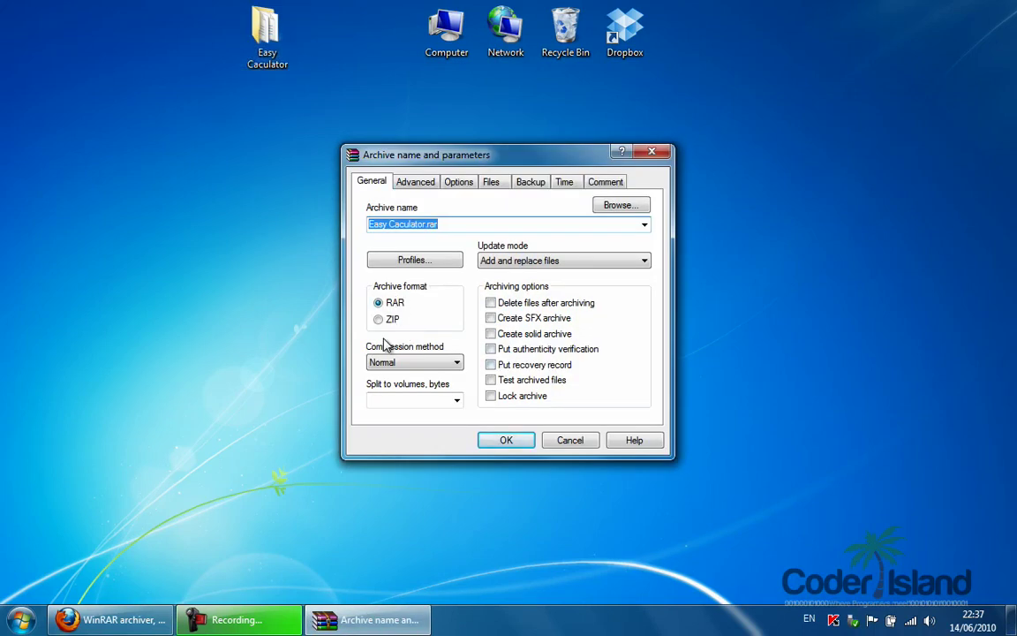
left_click(422, 362)
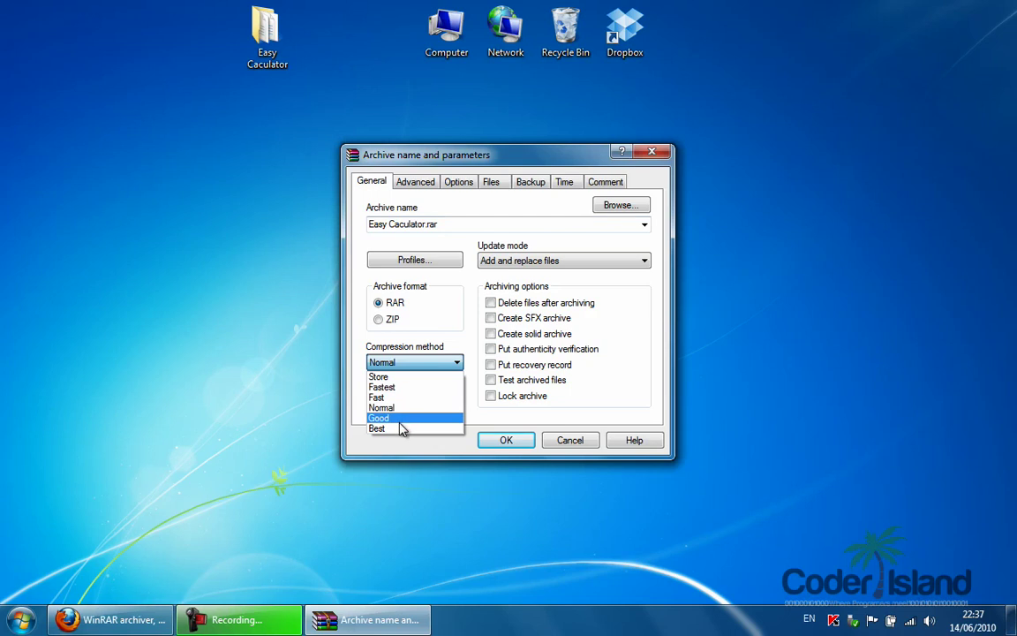
left_click(402, 428)
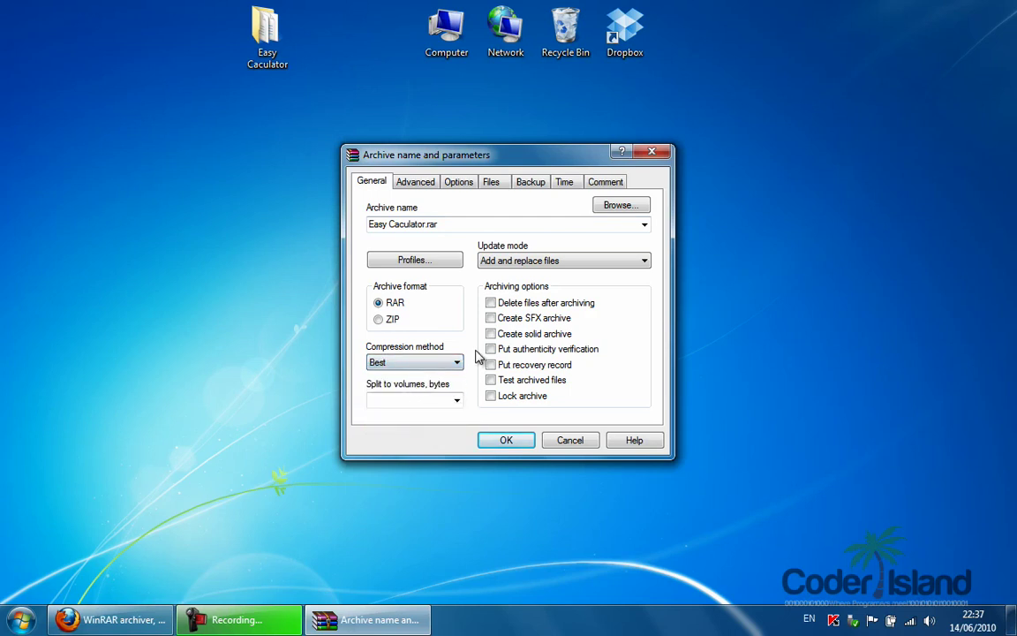
left_click(501, 439)
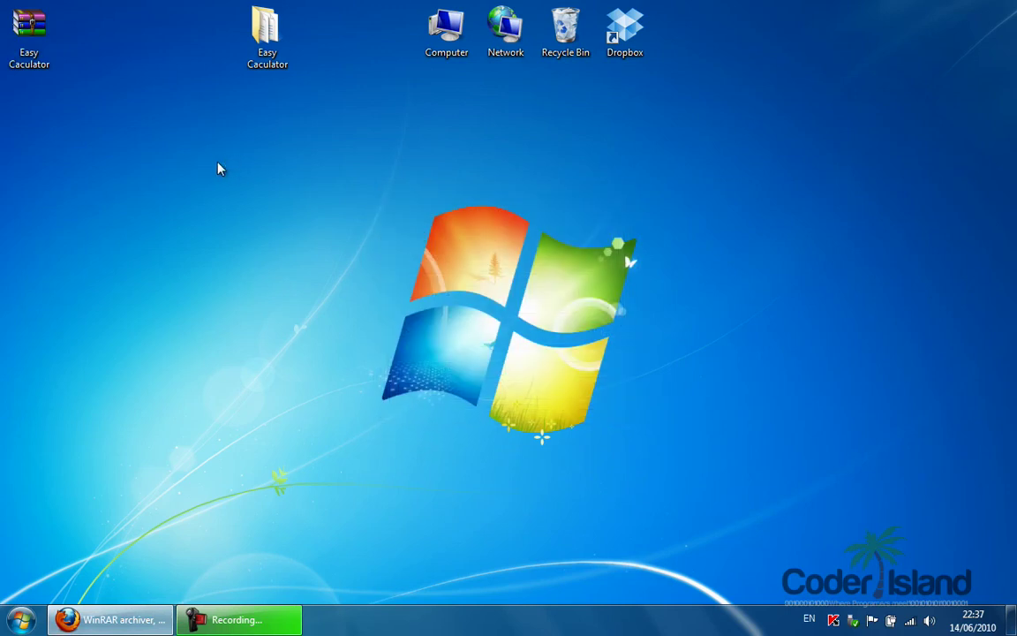
Move the new archive to mid-desktop and check its 46.4 KB size in Properties
left_click_drag(38, 40, 282, 275)
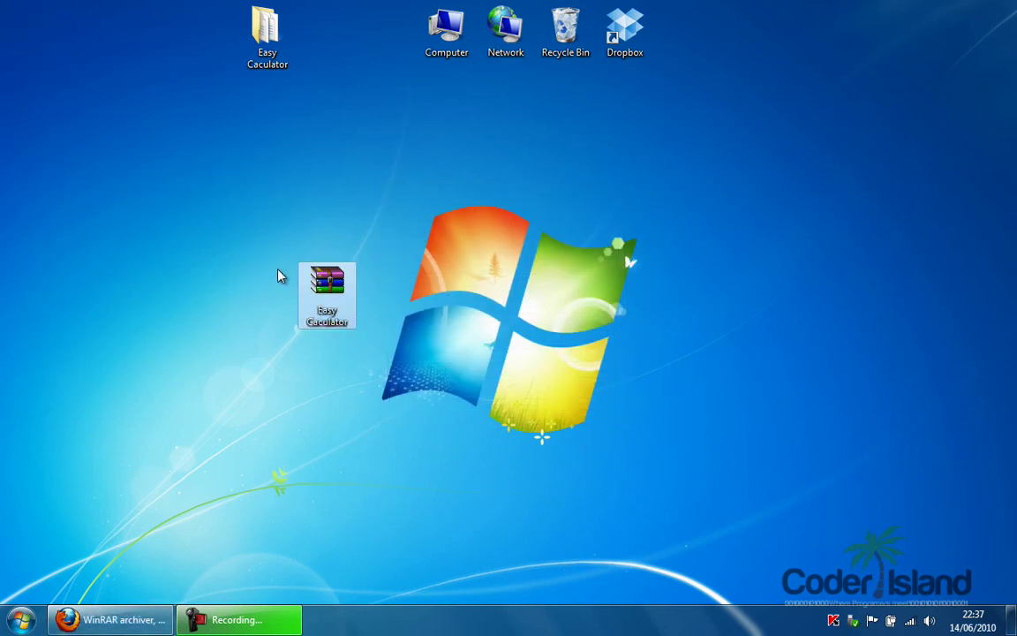
right_click(325, 277)
left_click(399, 582)
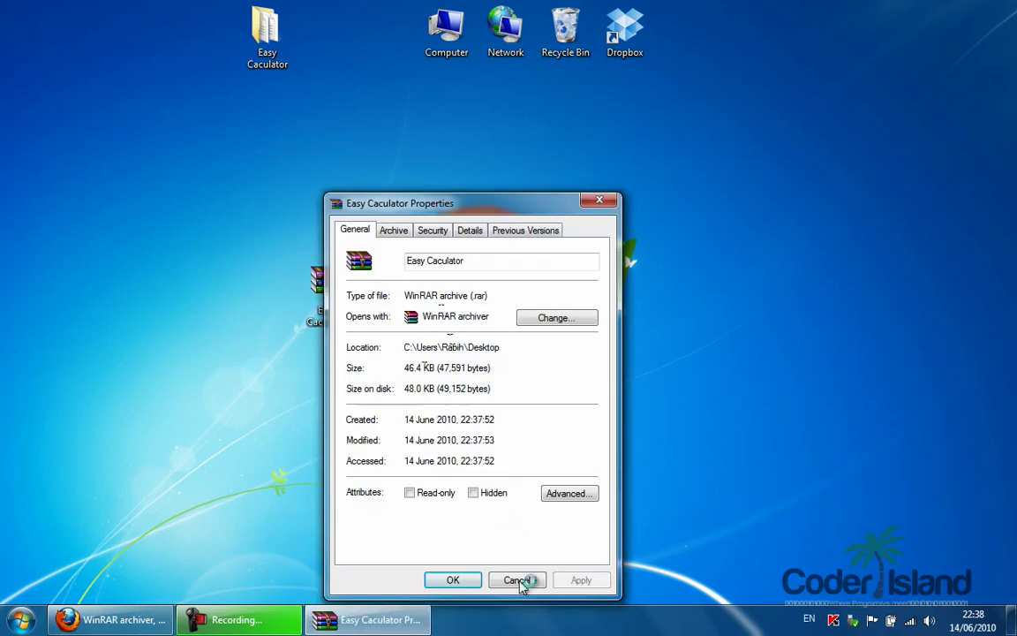
left_click(518, 580)
Compare with the folder's 197 KB size, shift the archive lower, and return to Firefox
left_click(287, 28)
right_click(282, 30)
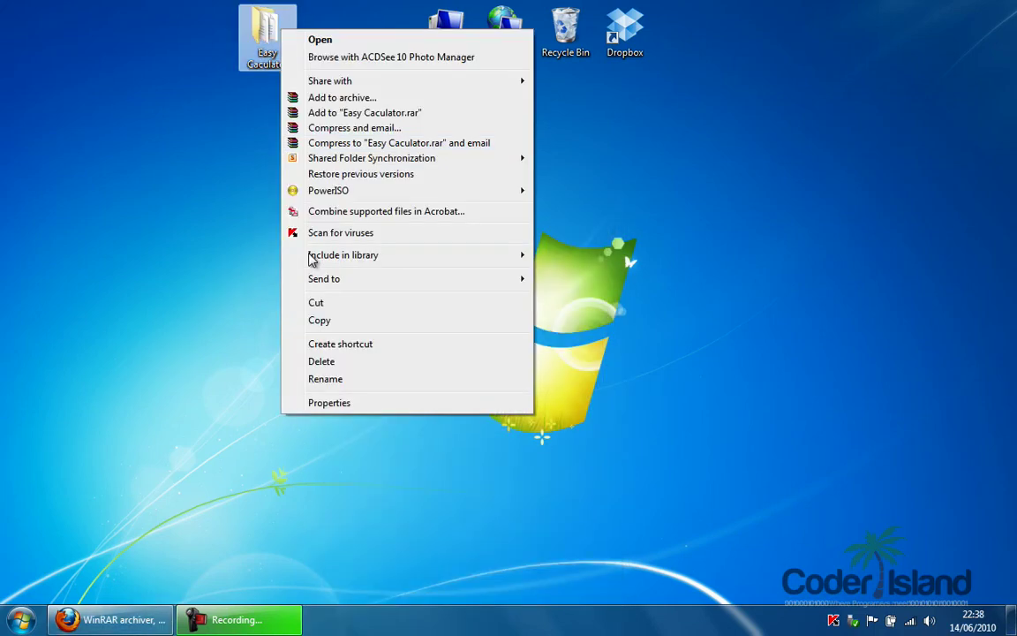
left_click(357, 402)
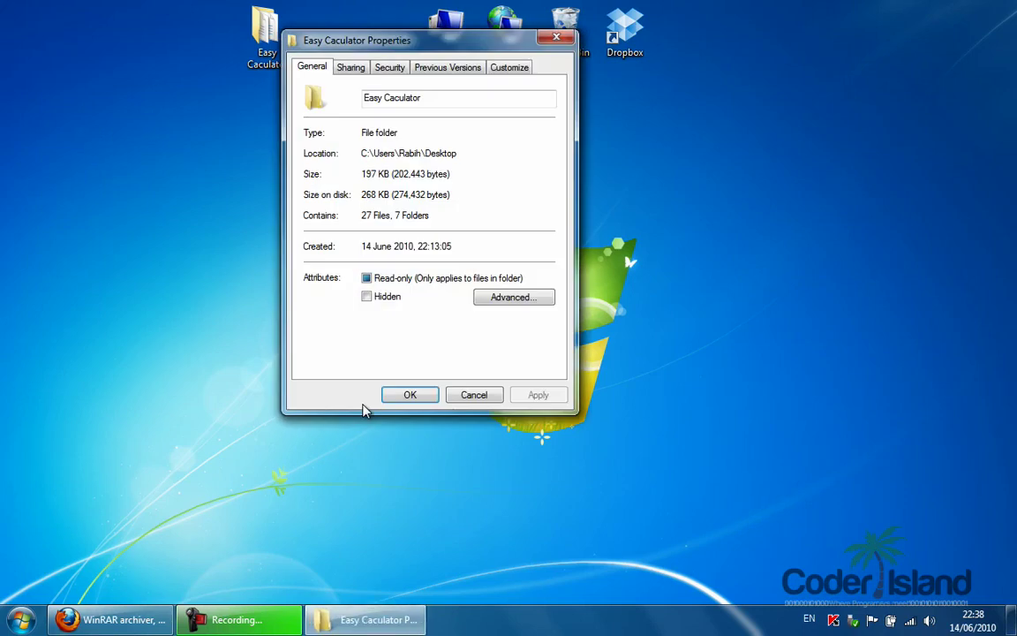
left_click(474, 395)
left_click(329, 293)
left_click_drag(328, 293, 328, 380)
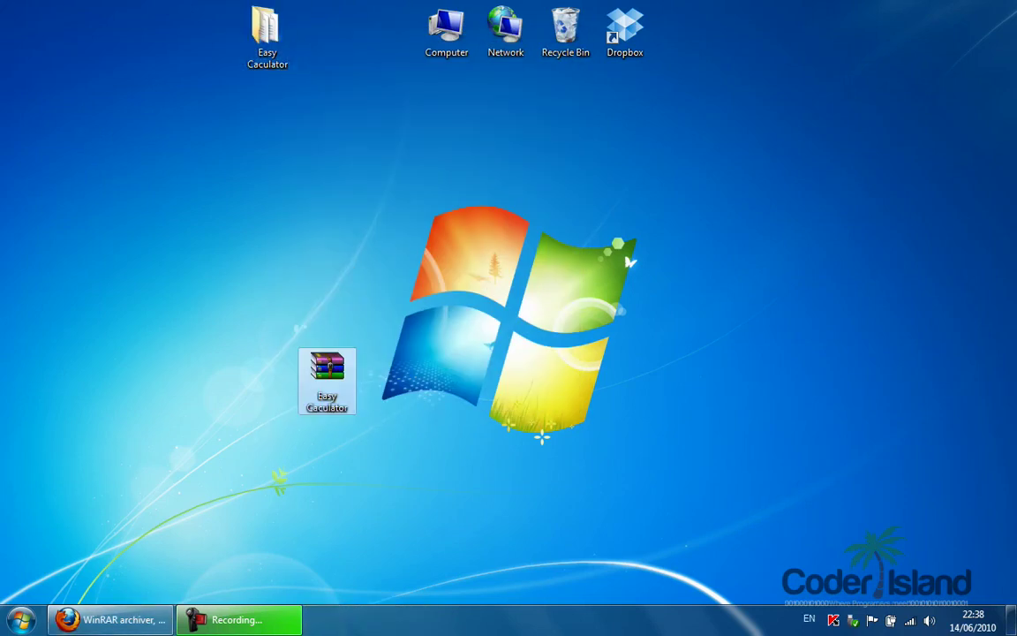
left_click(110, 619)
Start a new topic in C# Samples and browse for a file to attach
left_click(54, 99)
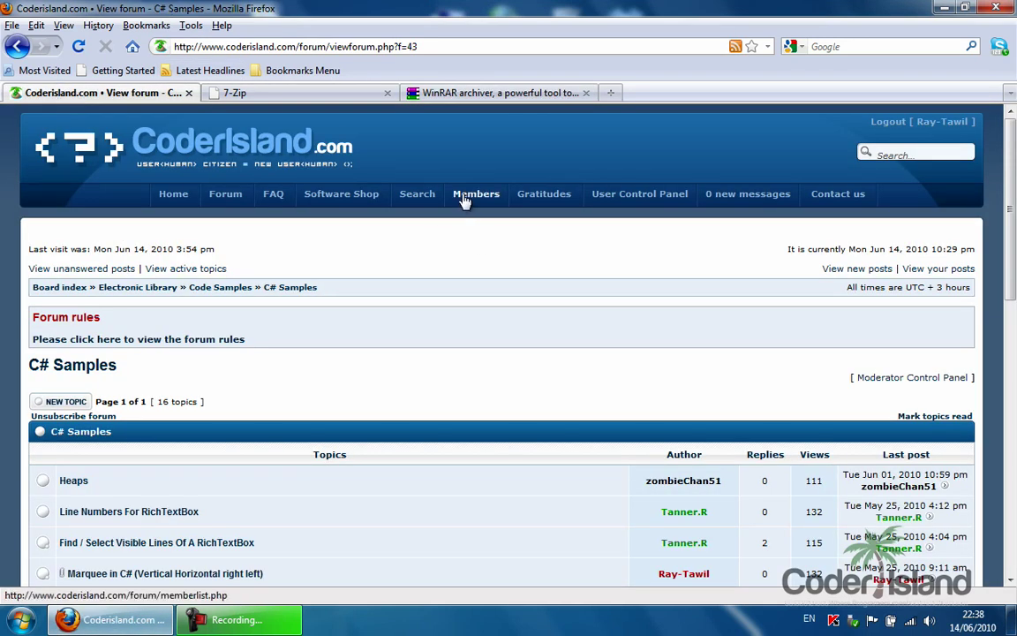
left_click(64, 402)
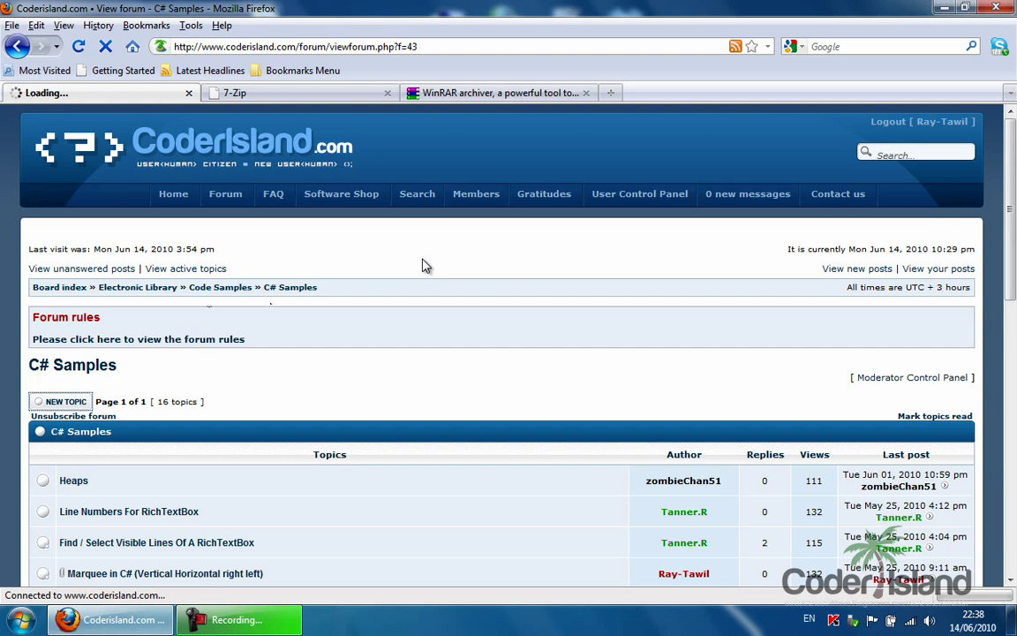
scroll(440, 252, "down", 4)
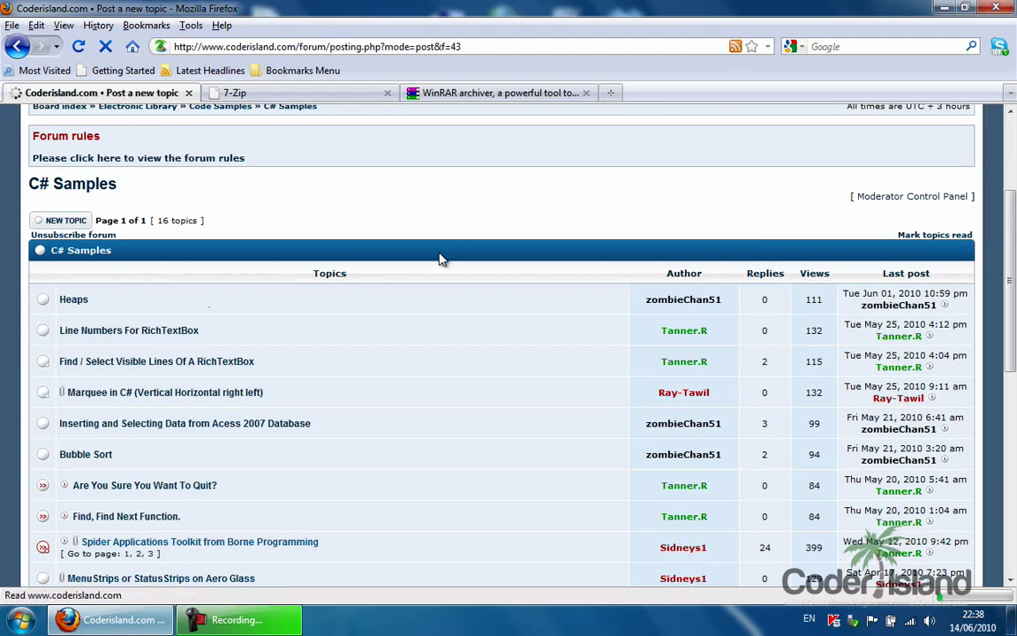
scroll(445, 244, "down", 12)
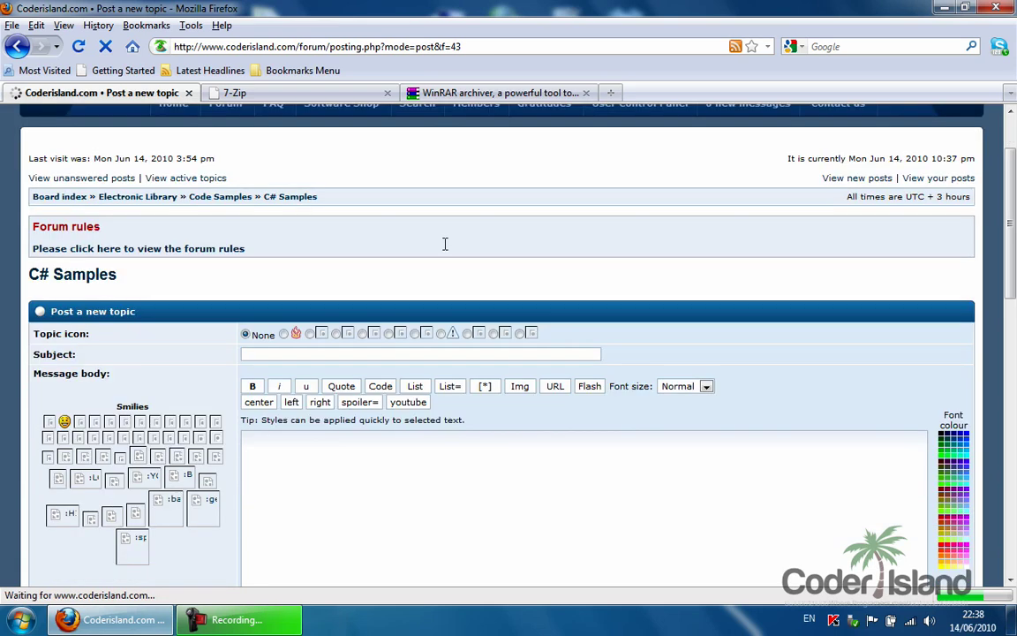
scroll(404, 220, "down", 2)
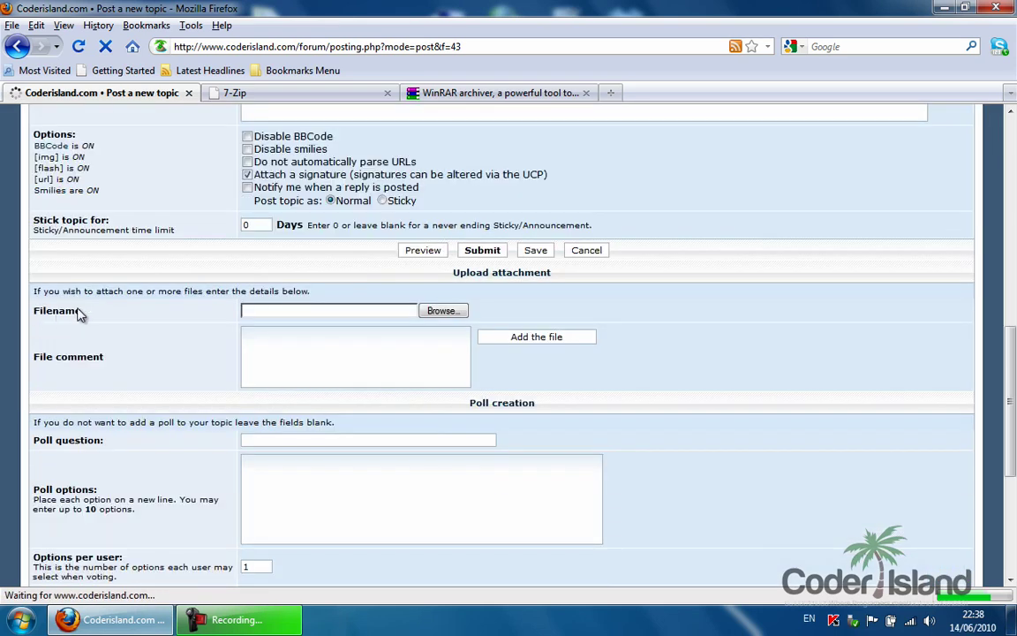
left_click(446, 311)
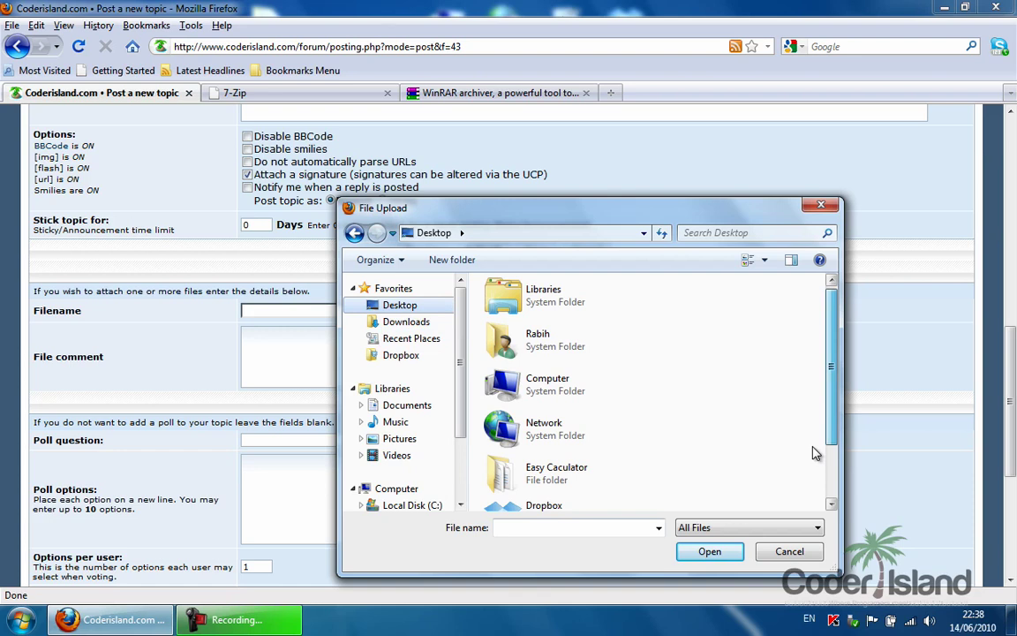
Select Easy Caculator.rar from the Desktop and upload it as the topic's attachment
scroll(816, 453, "down", 2)
left_click(538, 488)
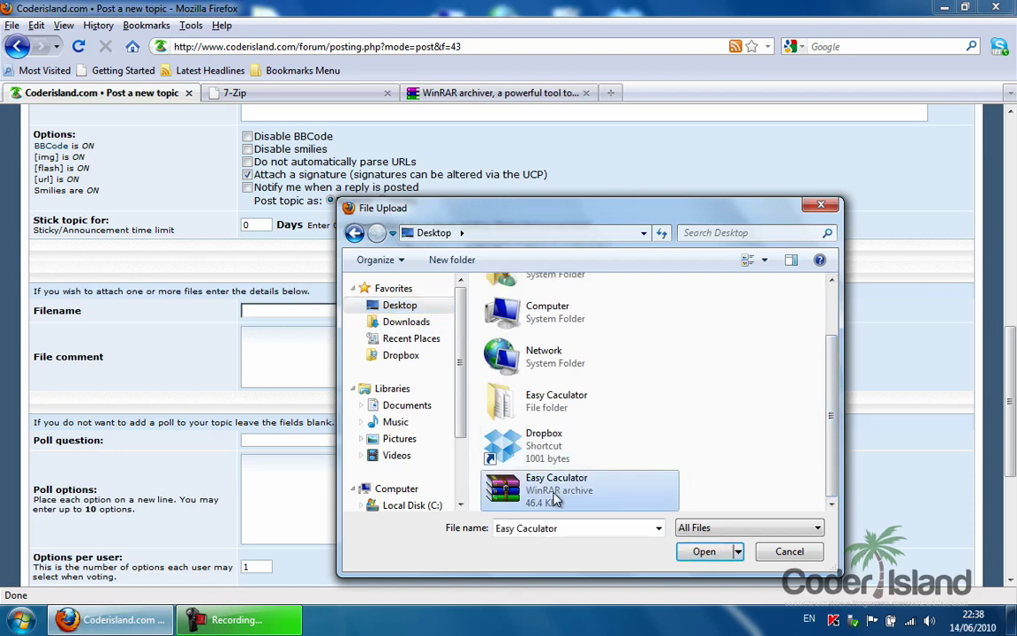
left_click(711, 554)
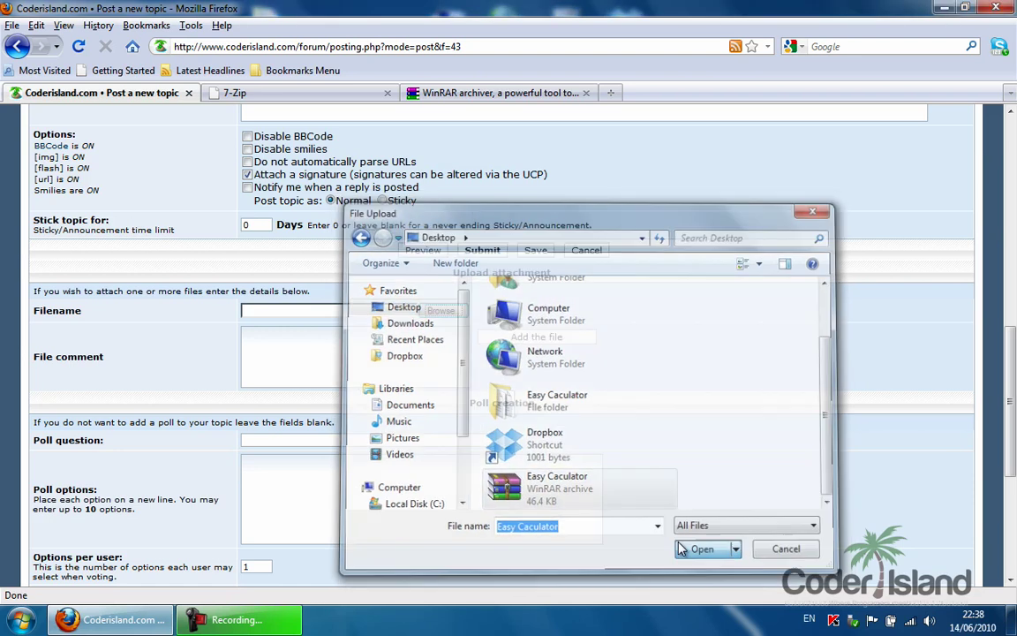
left_click(525, 342)
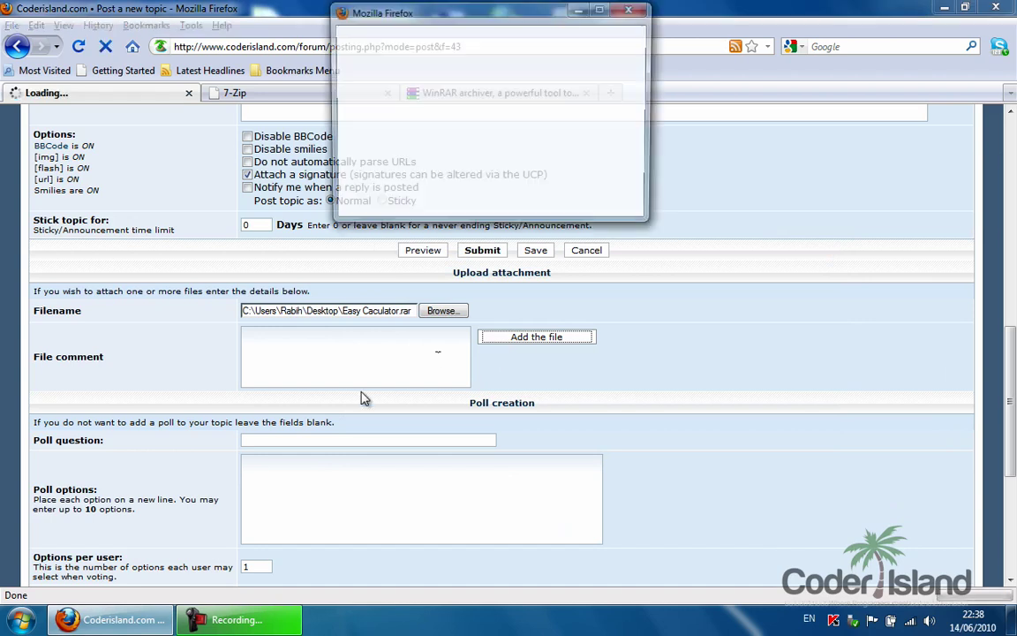
left_click_drag(442, 148, 417, 186)
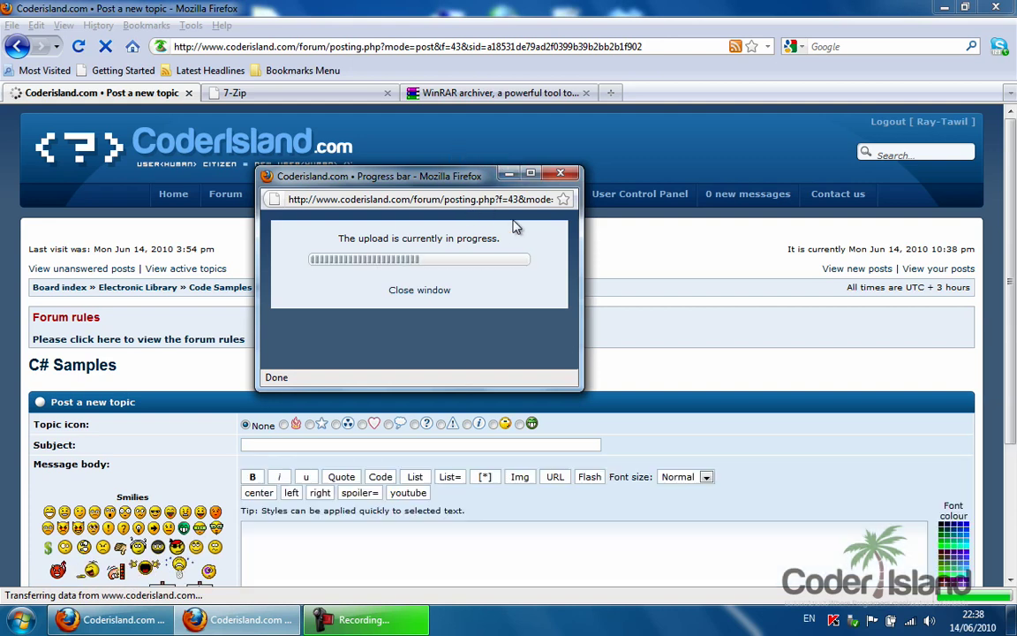
Confirm the archive is attached and enter the subject 'Easy calculator sample [csharp]'
scroll(540, 232, "down", 15)
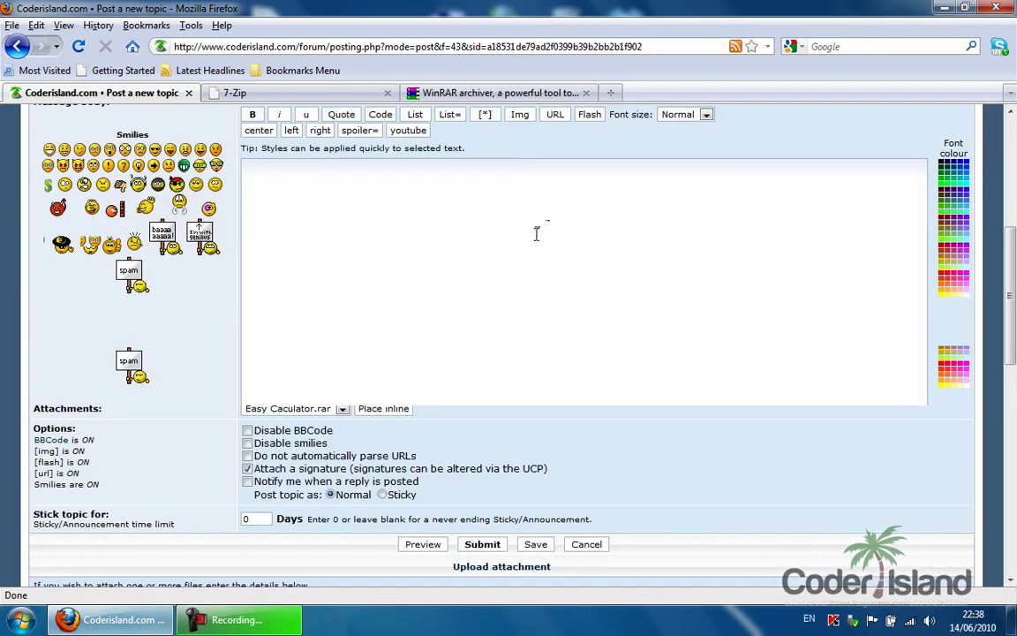
scroll(477, 210, "up", 2)
left_click(342, 227)
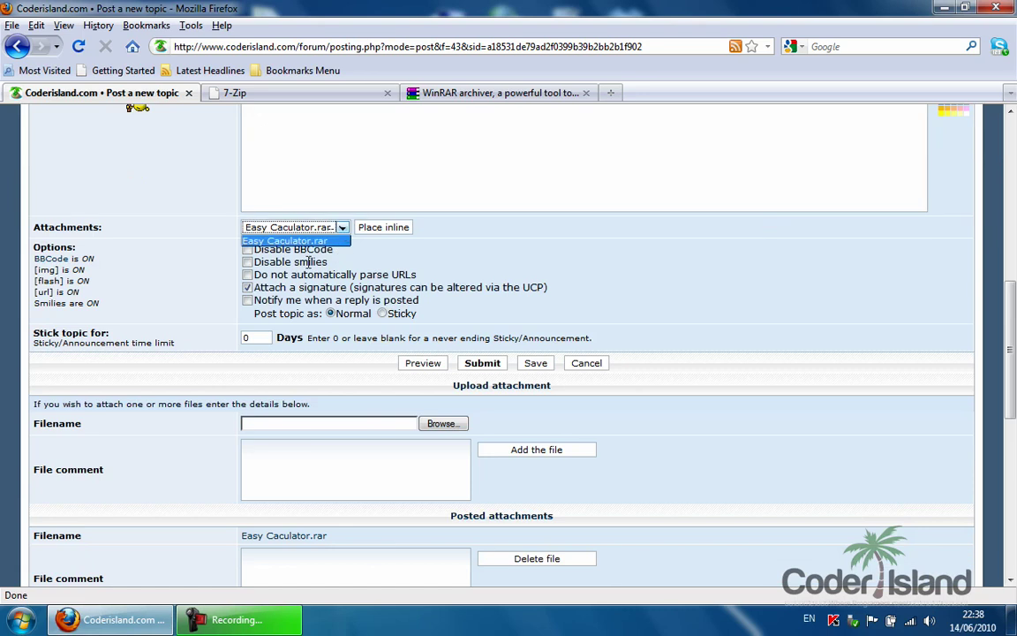
left_click(291, 241)
scroll(397, 221, "up", 5)
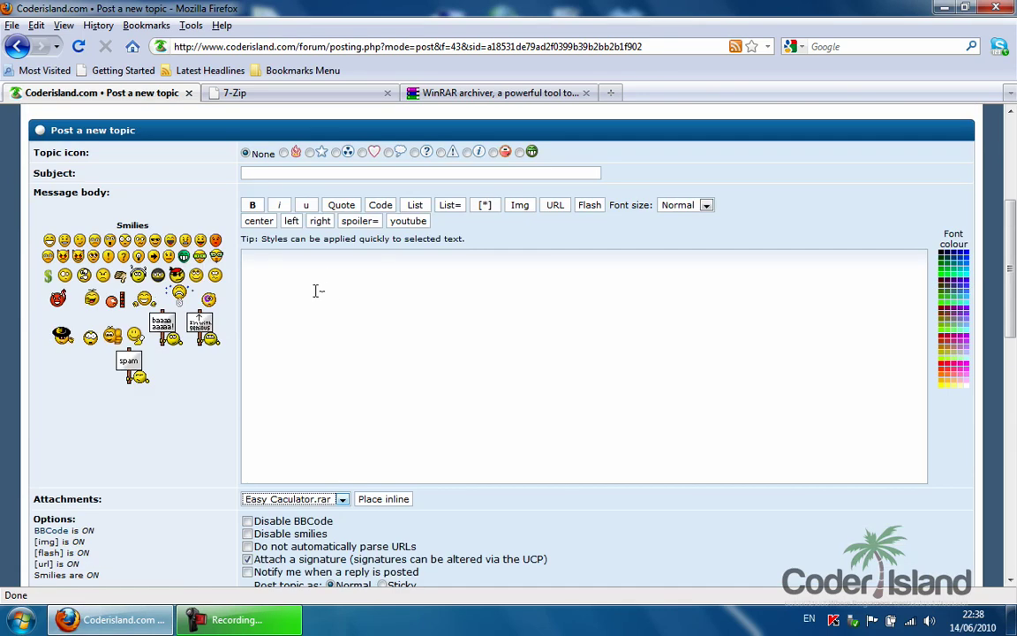
left_click(317, 172)
type("E")
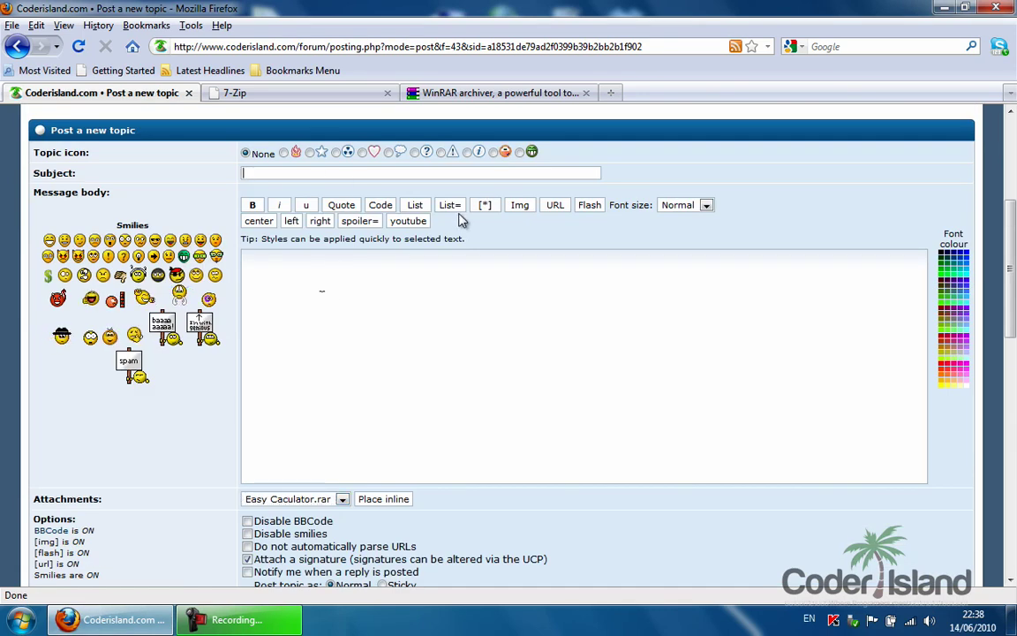
type("asy")
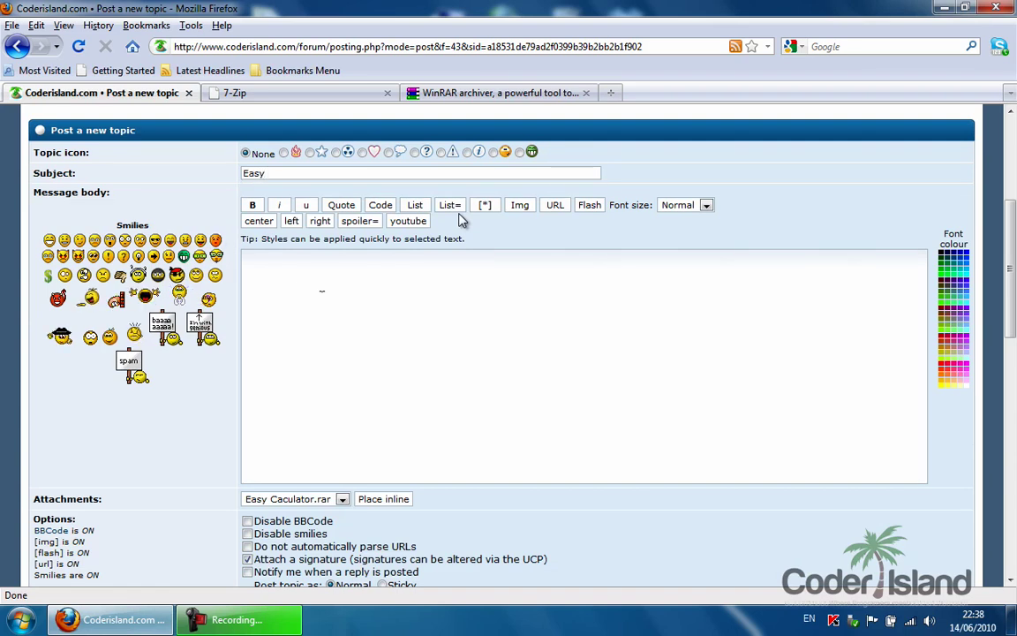
type(" calculato")
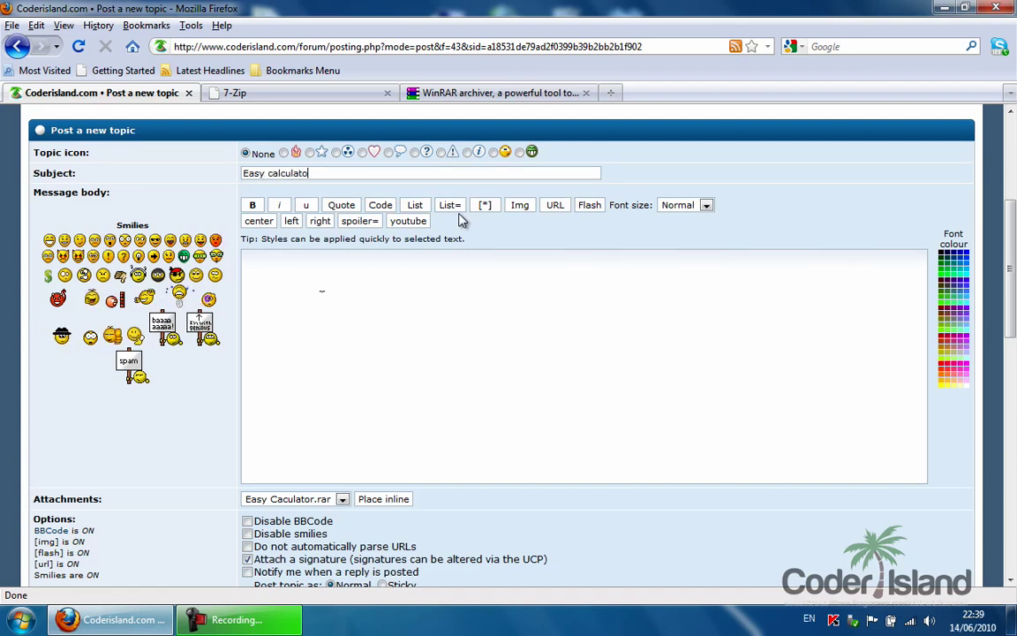
type("r sample [cshap")
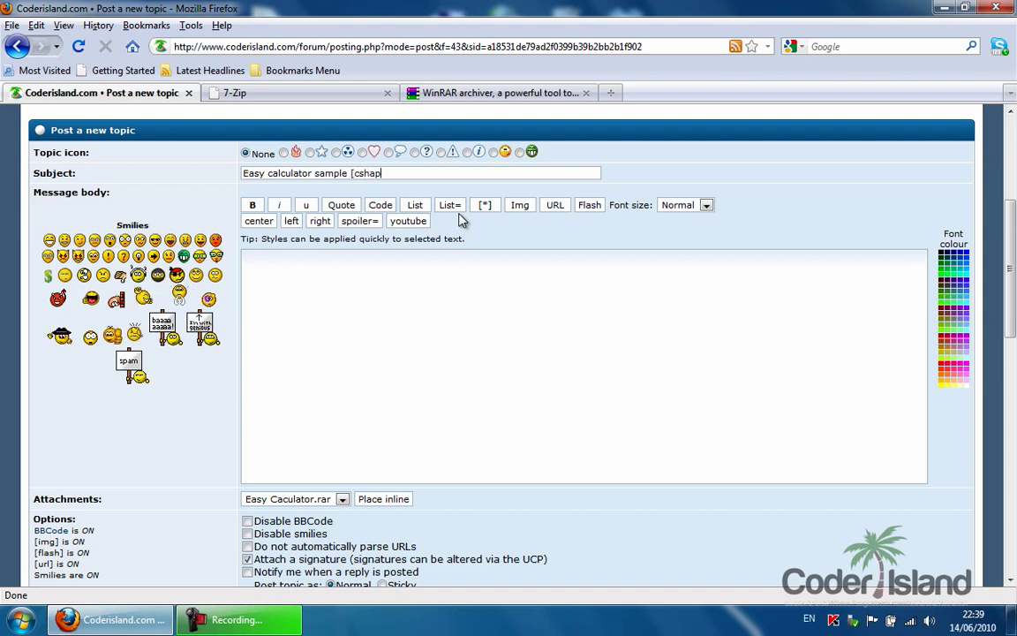
key("BackSpace")
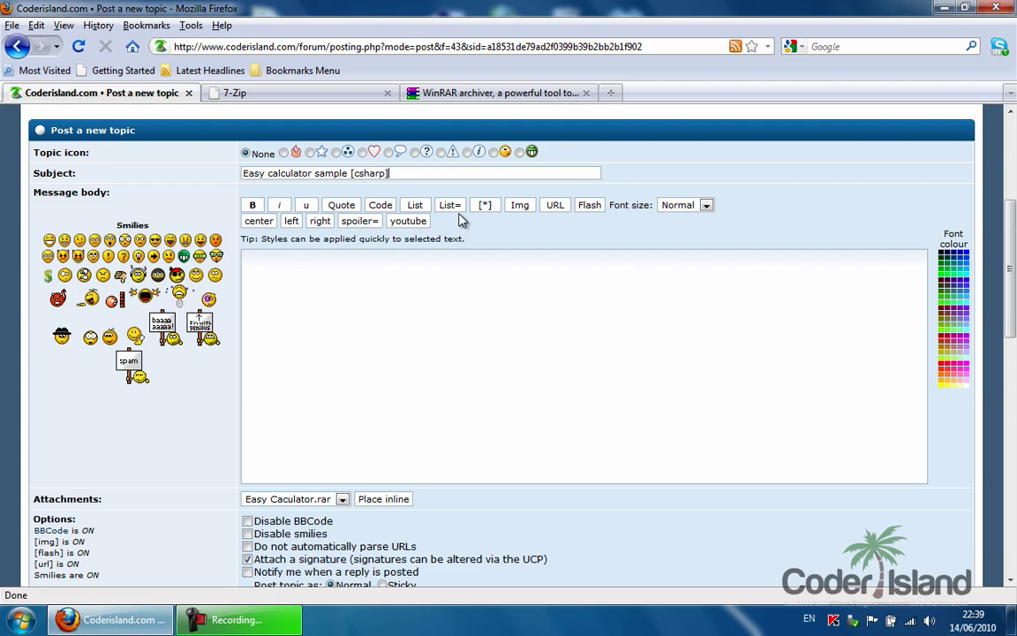
Write the message 'Hope you enjoy this.' followed by the :NICE: smiley code
left_click(422, 456)
type("Hope you")
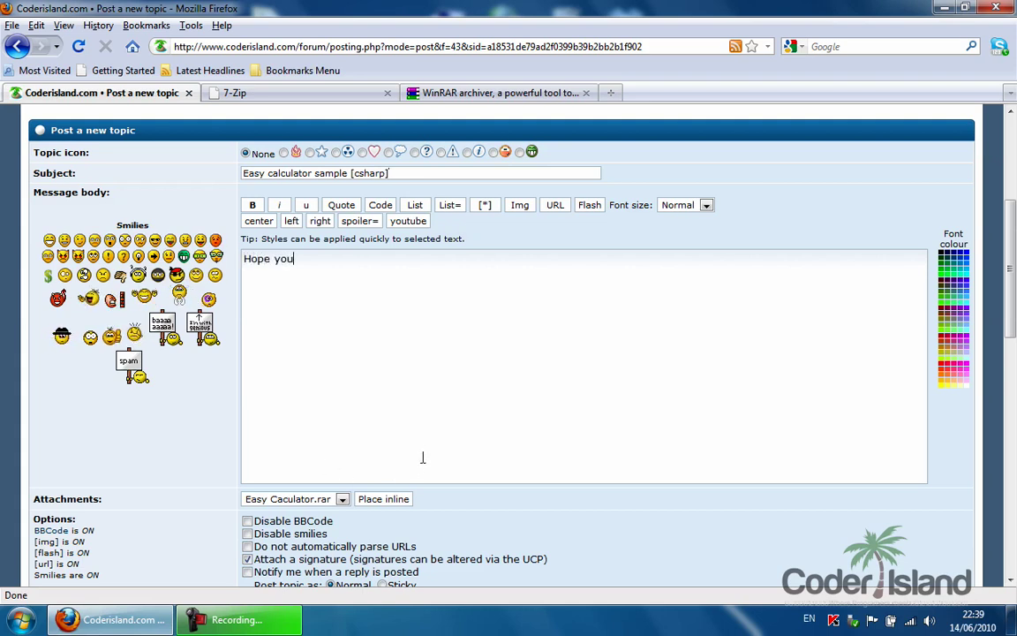
type(" enjoy thi")
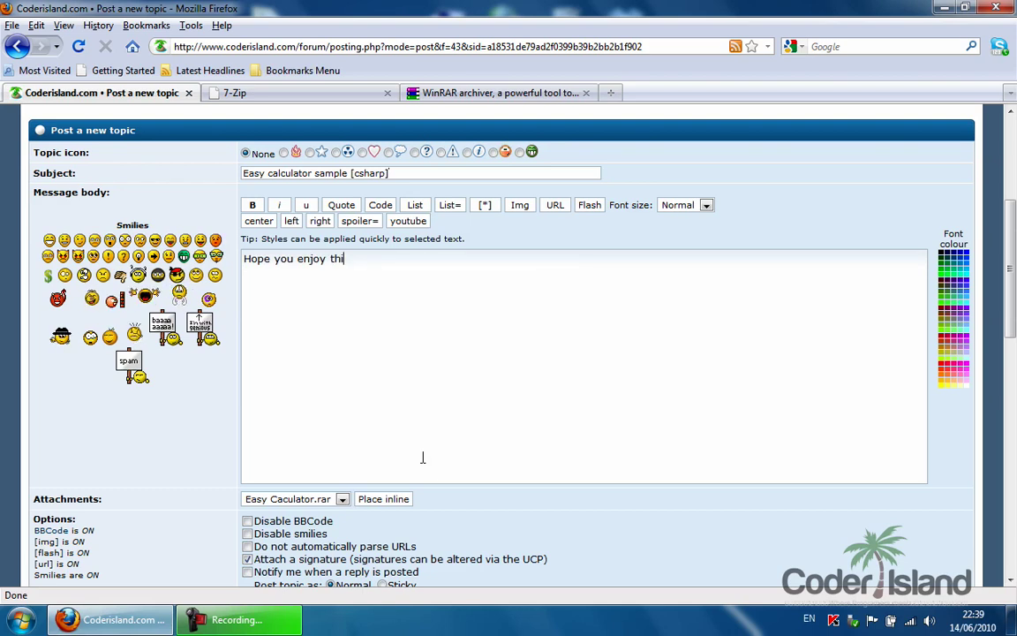
type("s.  ")
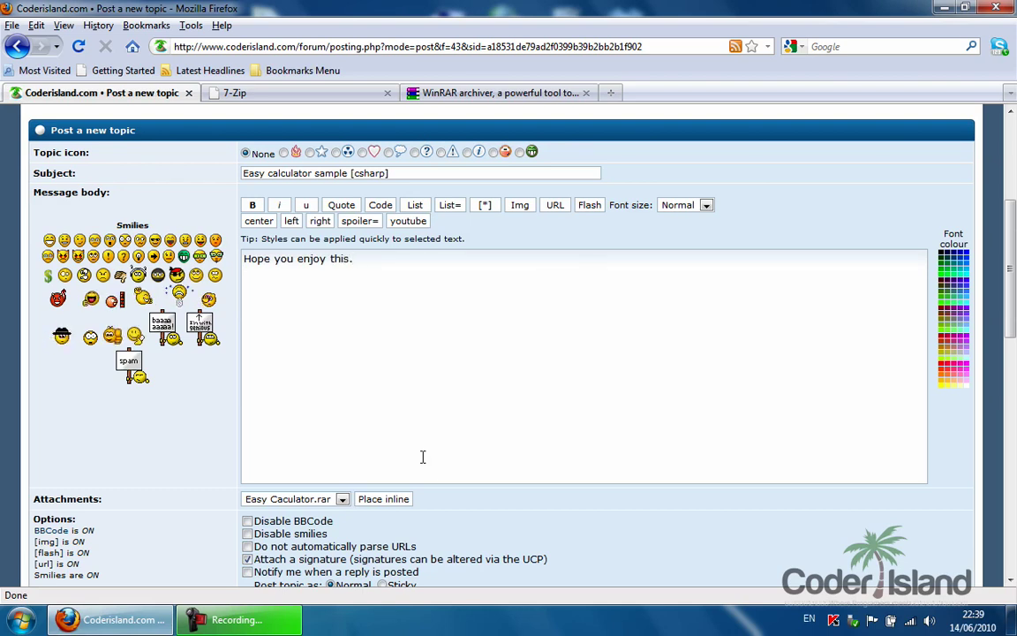
type("plea")
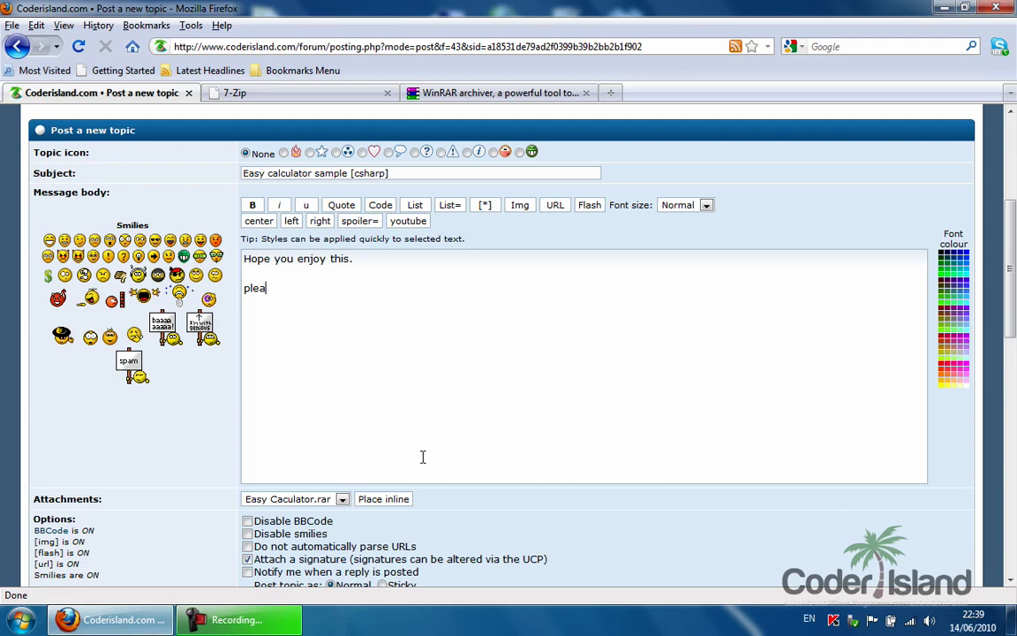
type("s")
key("BackSpace")
key("BackSpace")
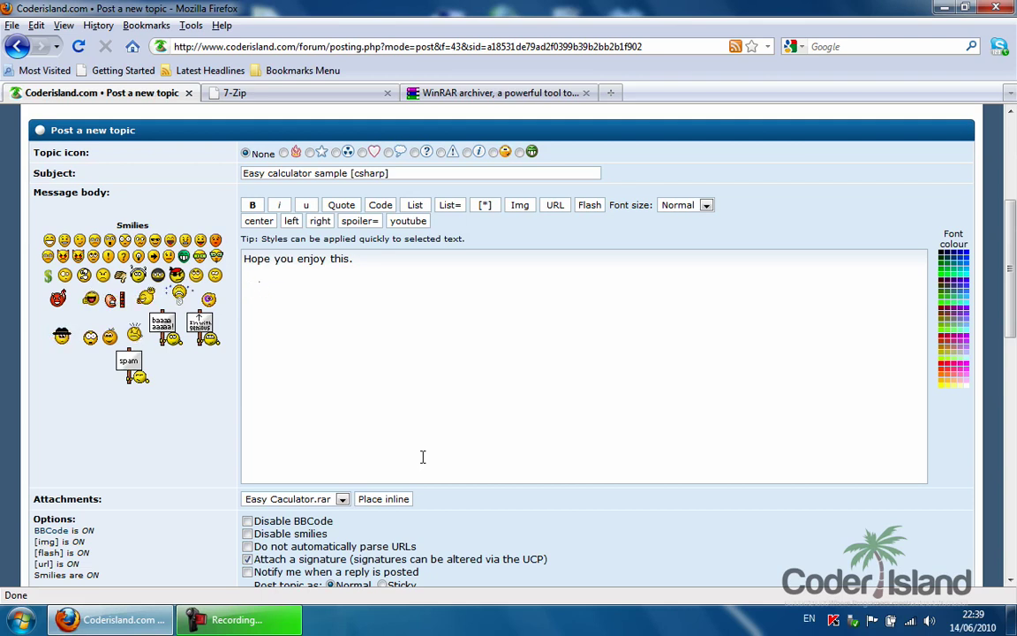
type(":NICE:")
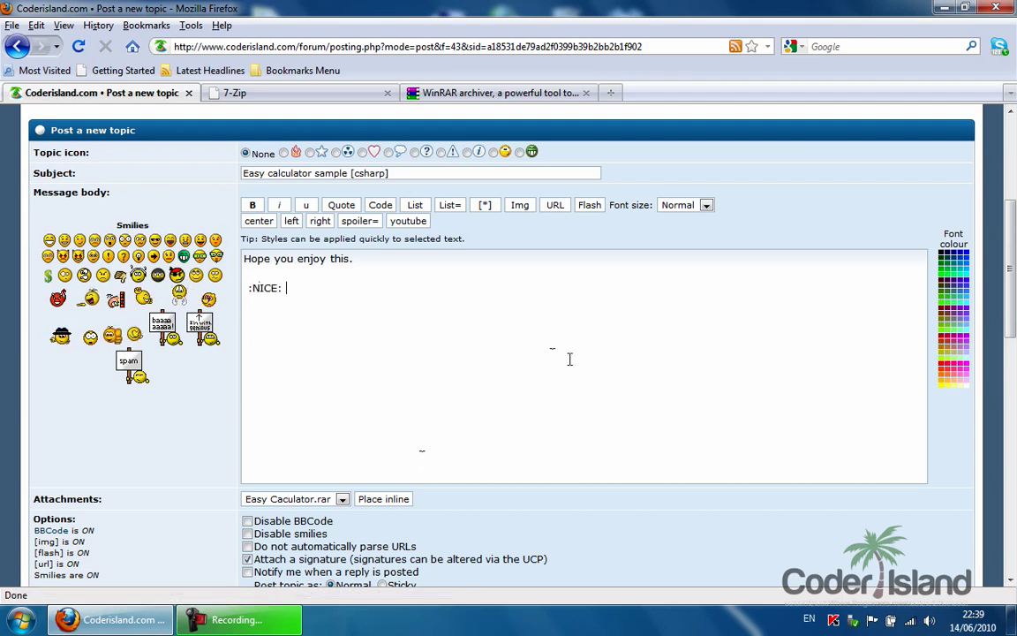
scroll(520, 306, "down", 2)
scroll(458, 297, "down", 4)
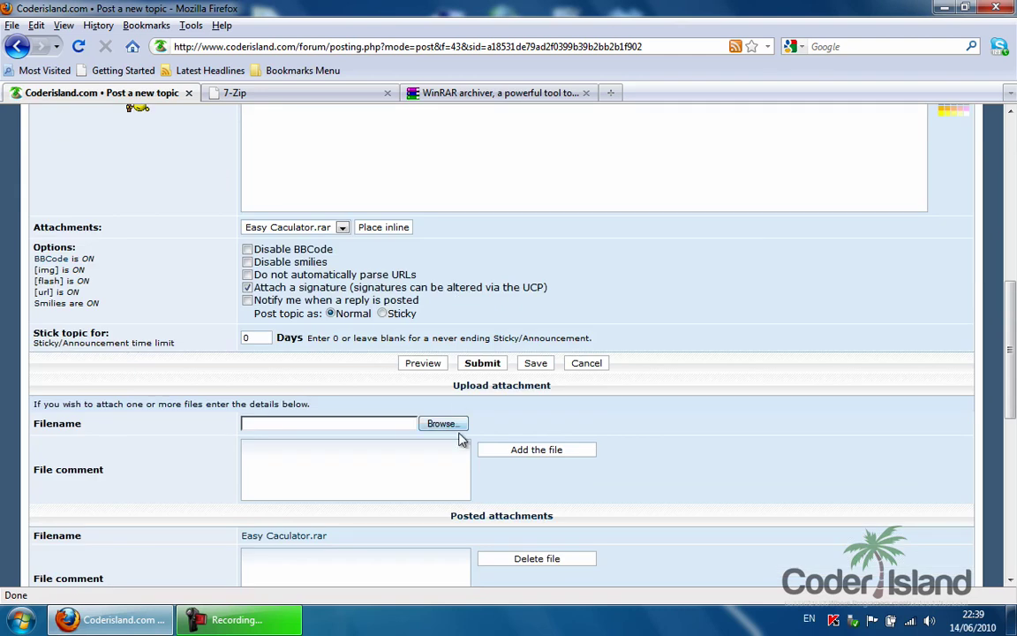
scroll(484, 363, "up", 6)
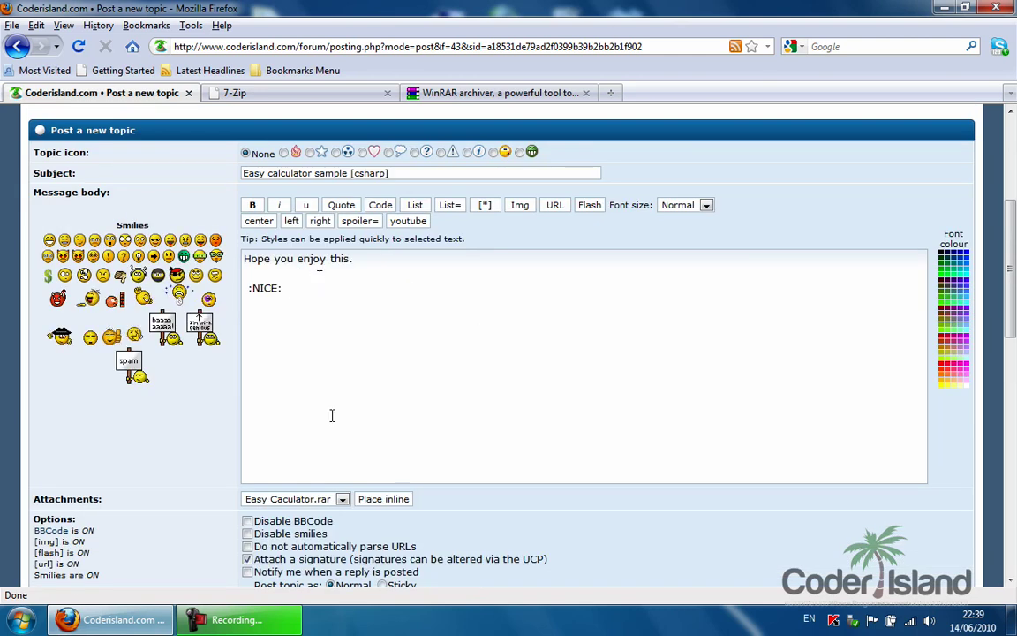
scroll(415, 330, "down", 5)
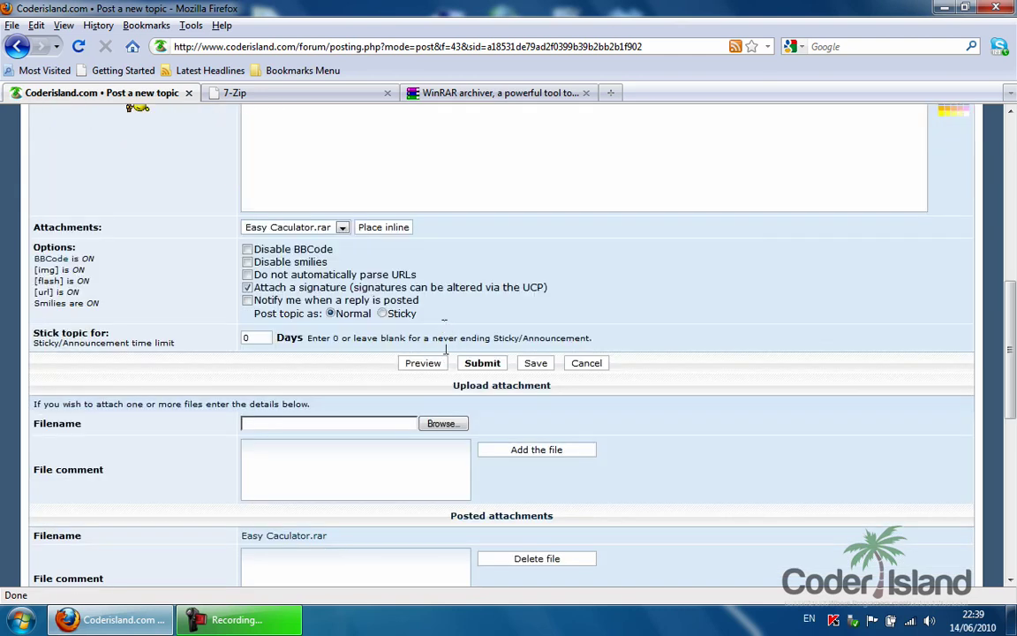
scroll(402, 313, "up", 5)
left_click(298, 502)
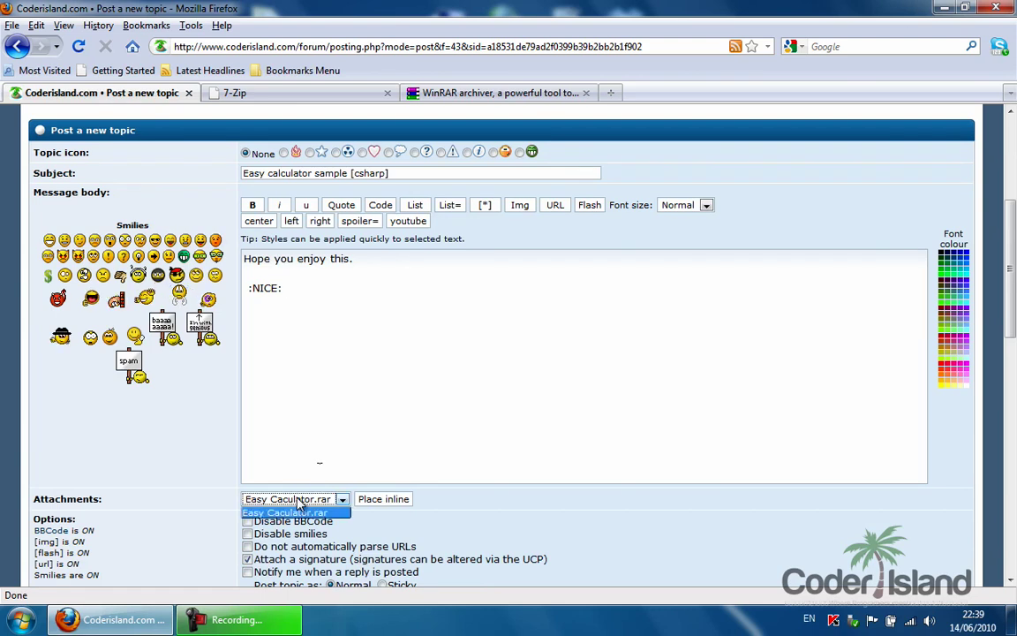
left_click(284, 513)
left_click(256, 272)
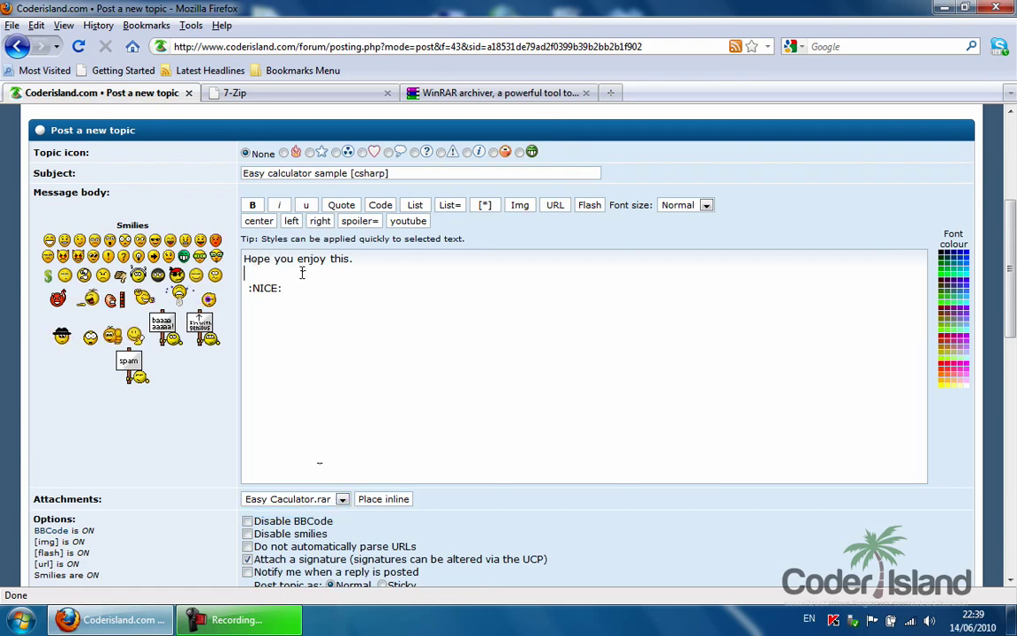
left_click(374, 501)
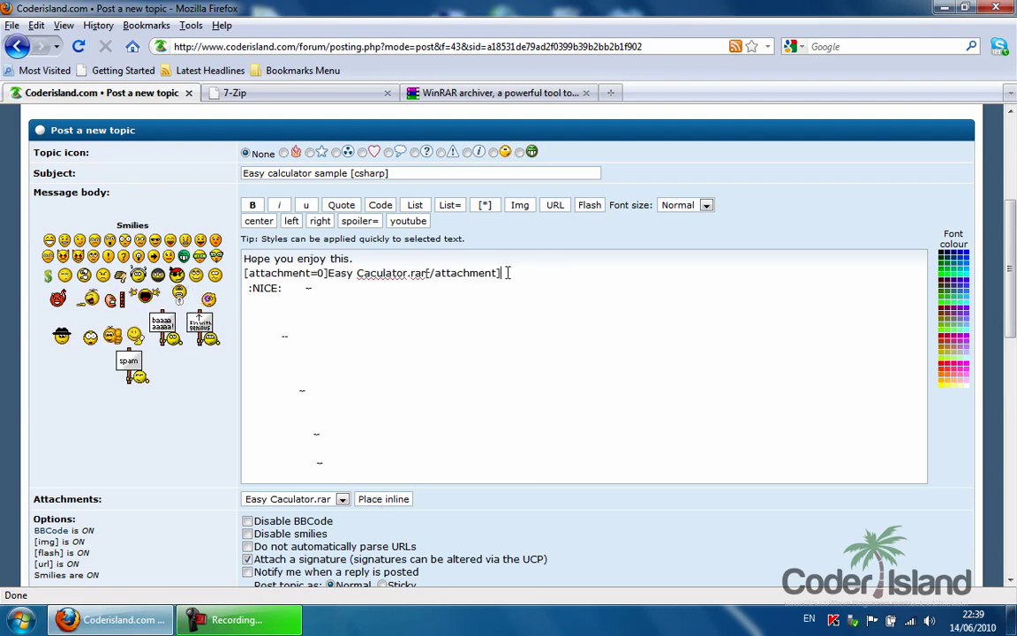
left_click_drag(508, 273, 244, 271)
key("ctrl+x")
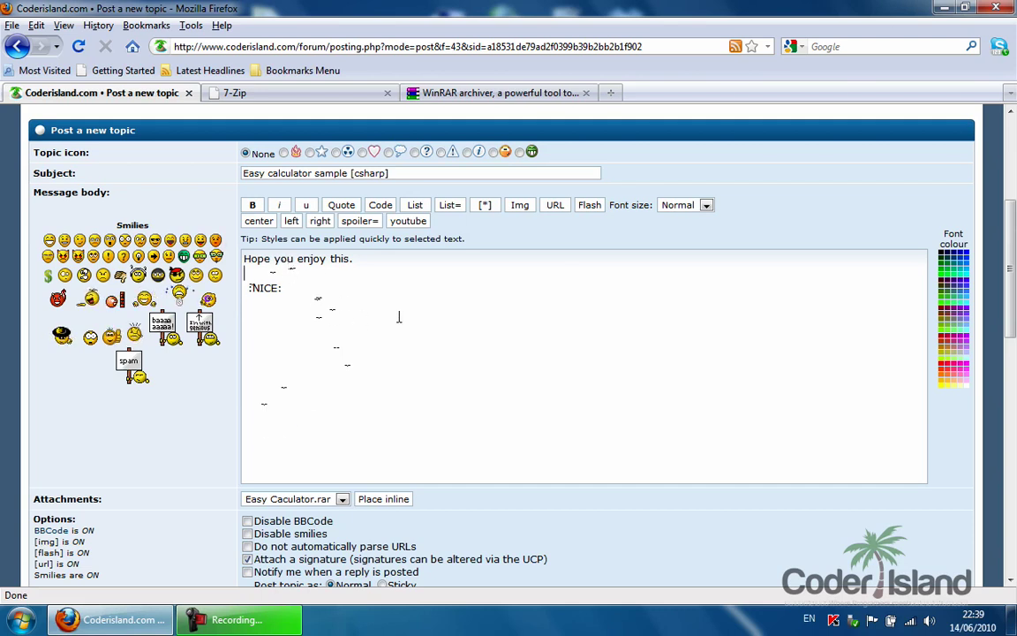
Submit the topic and open the posted message from the confirmation page
scroll(399, 316, "down", 4)
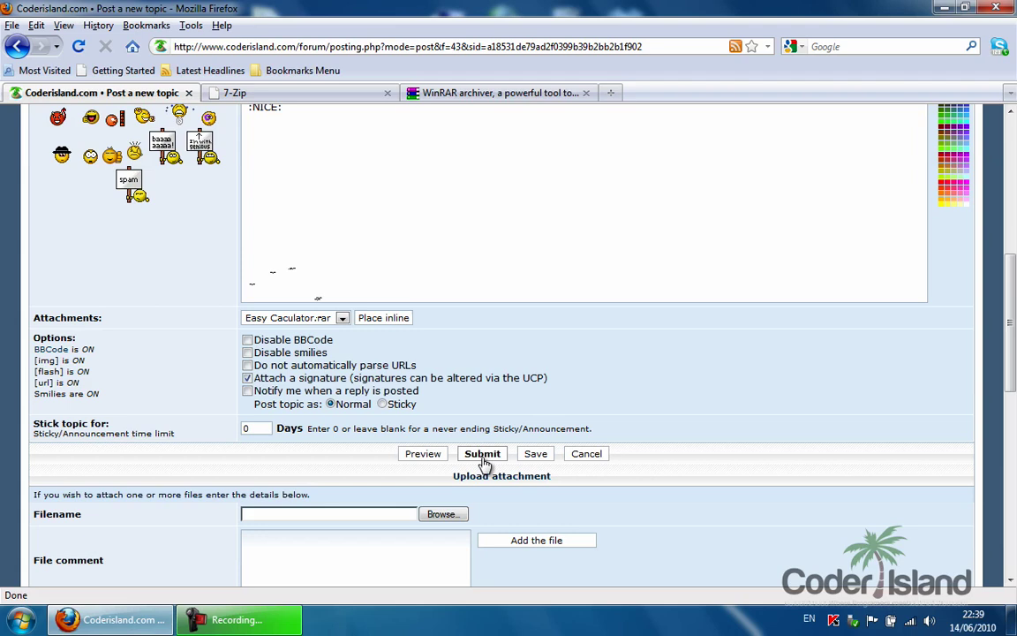
scroll(508, 300, "up", 7)
scroll(504, 299, "down", 9)
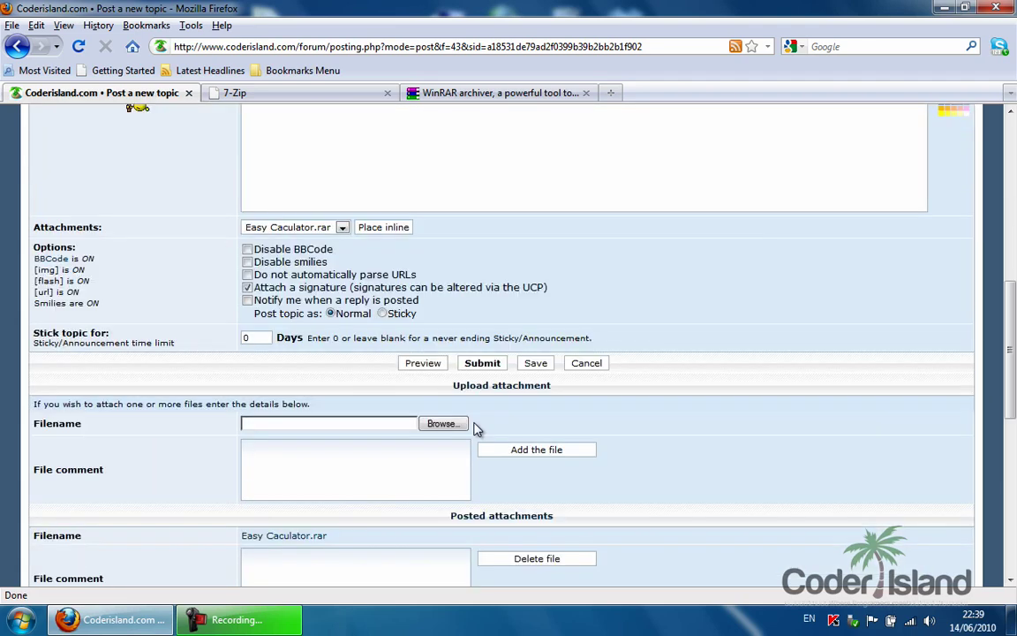
left_click(482, 363)
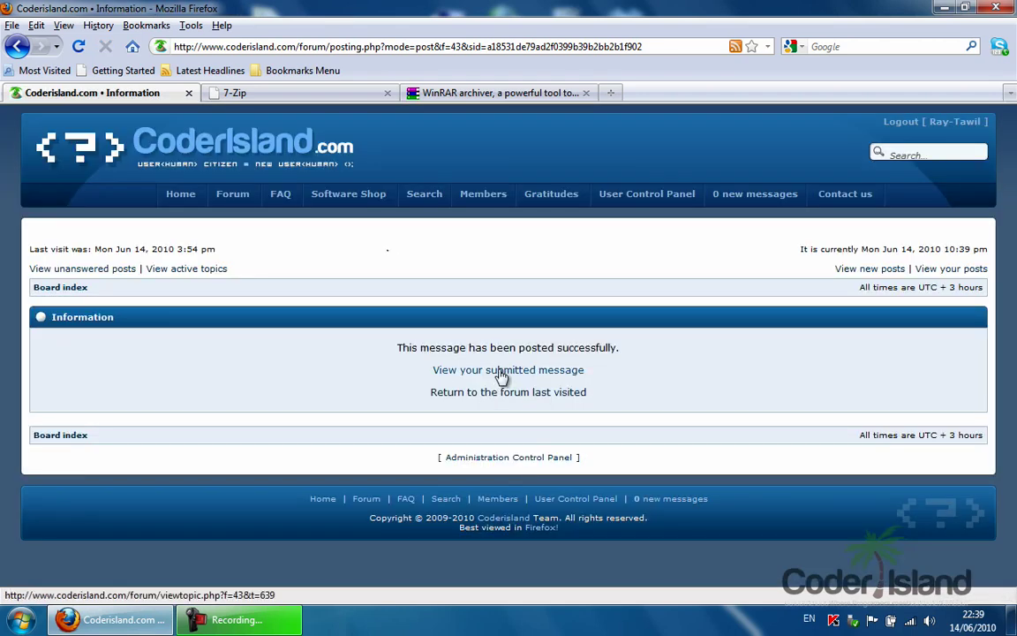
left_click(502, 371)
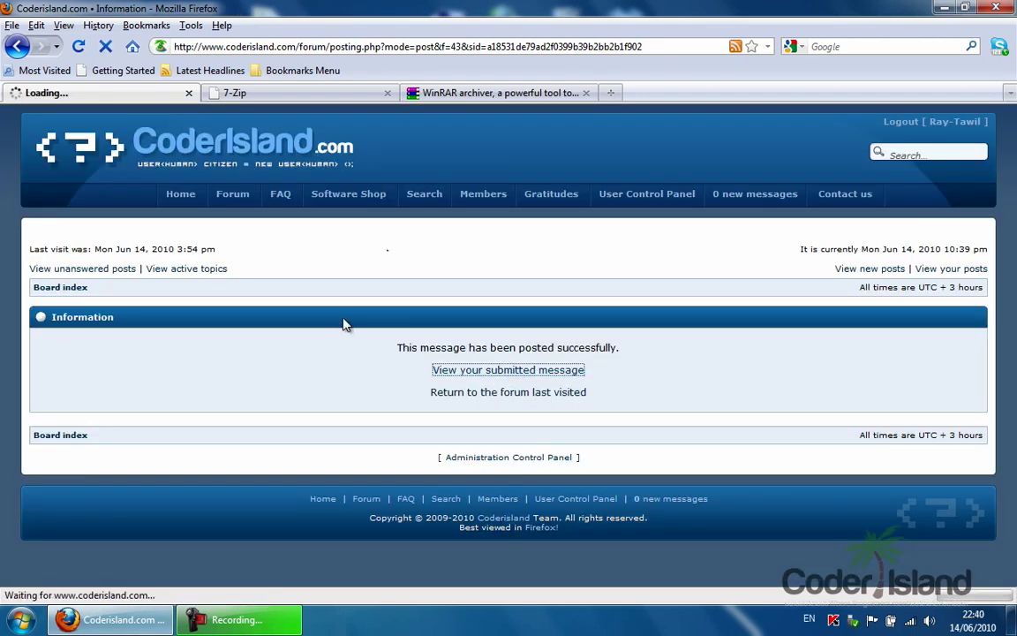